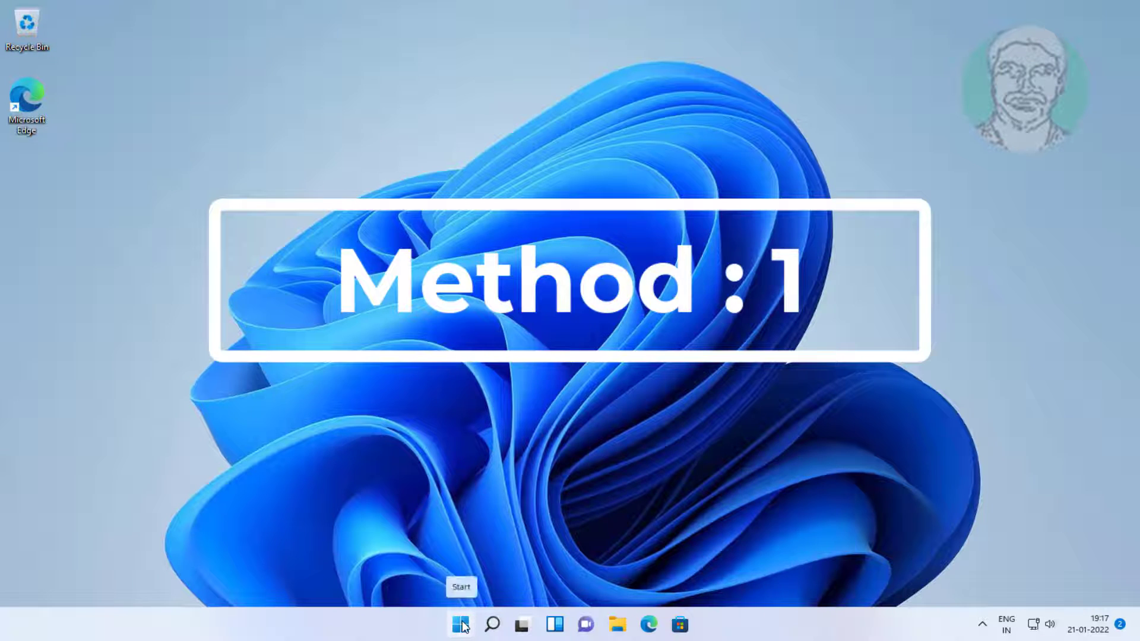
- Open the Other troubleshooters list in the system's Troubleshoot settings
left_click(741, 211)
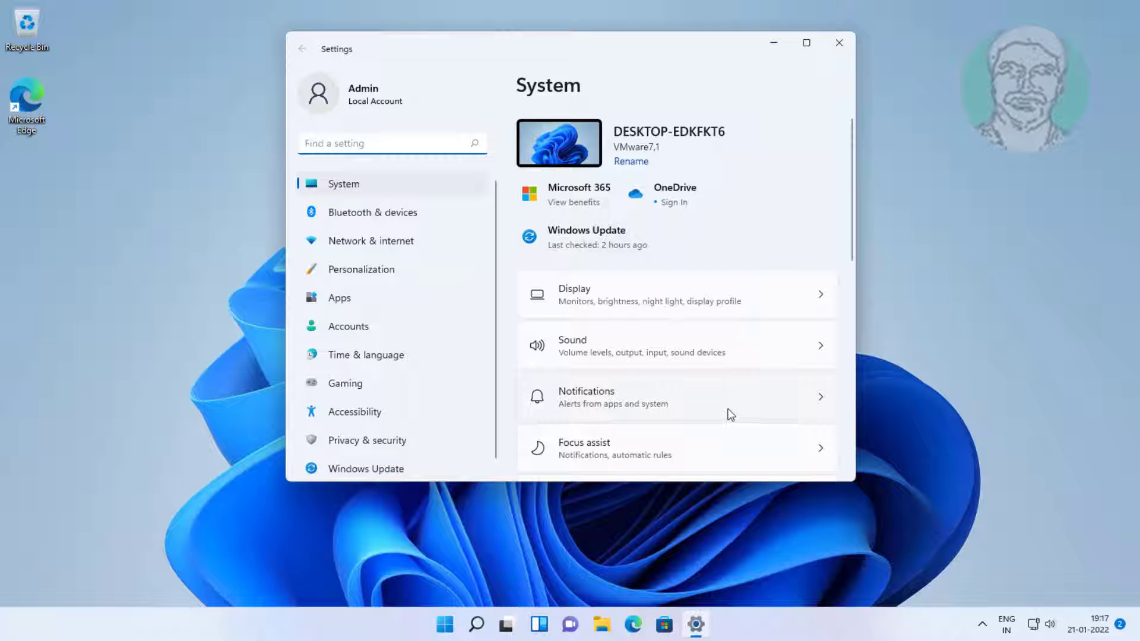
scroll(730, 414, "down", 5)
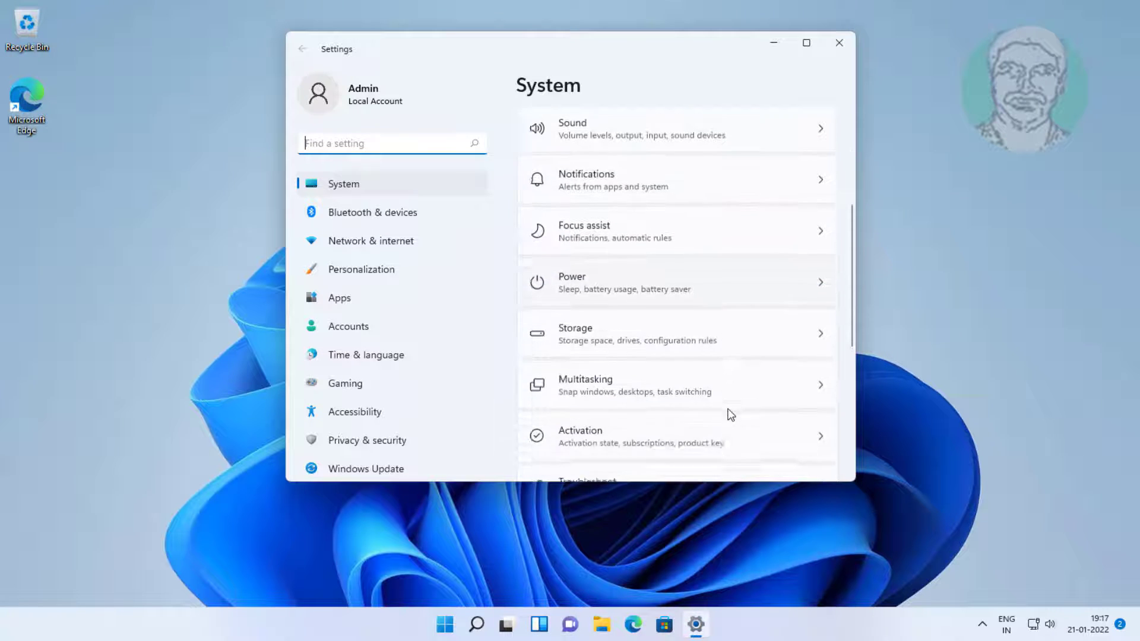
left_click(612, 362)
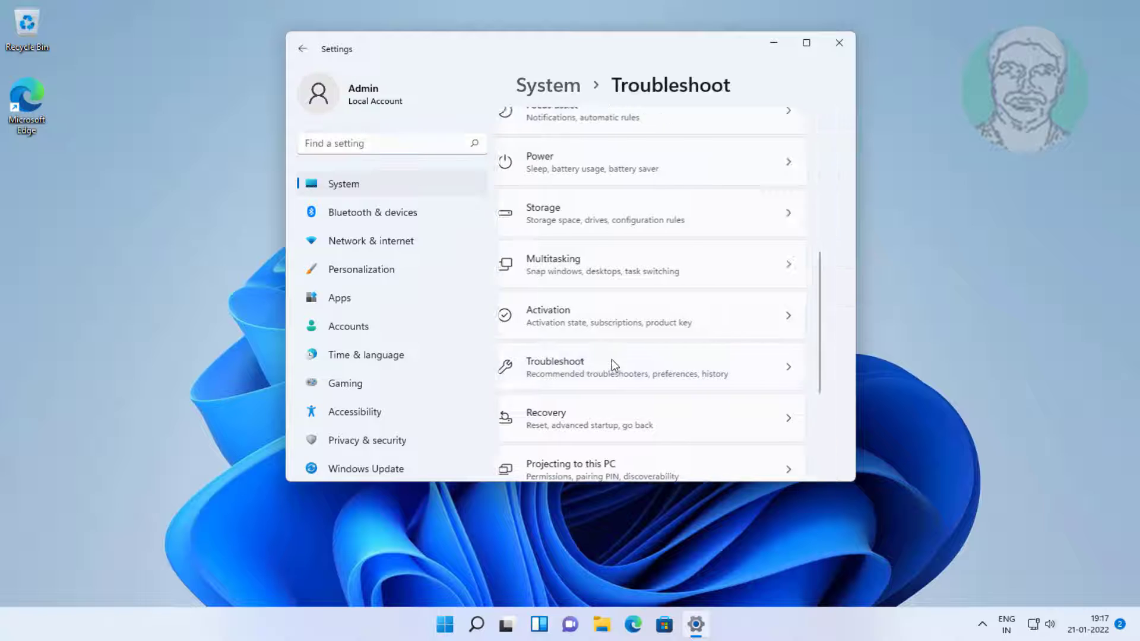
left_click(580, 291)
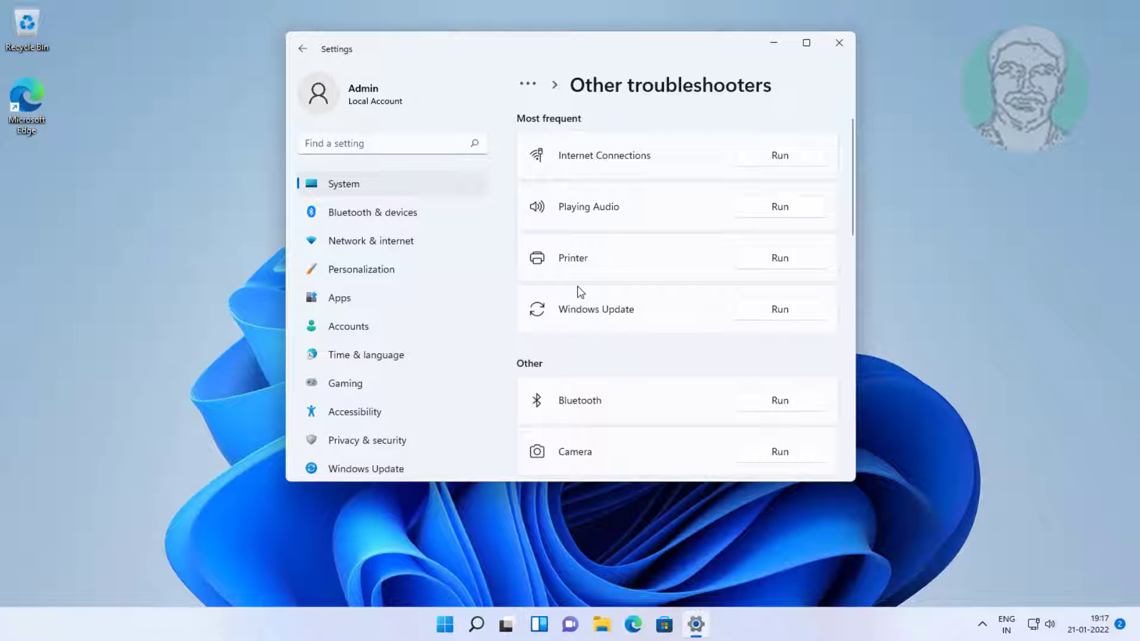
- Run the Windows Update troubleshooter, and close it and Settings once troubleshooting completes
left_click(768, 318)
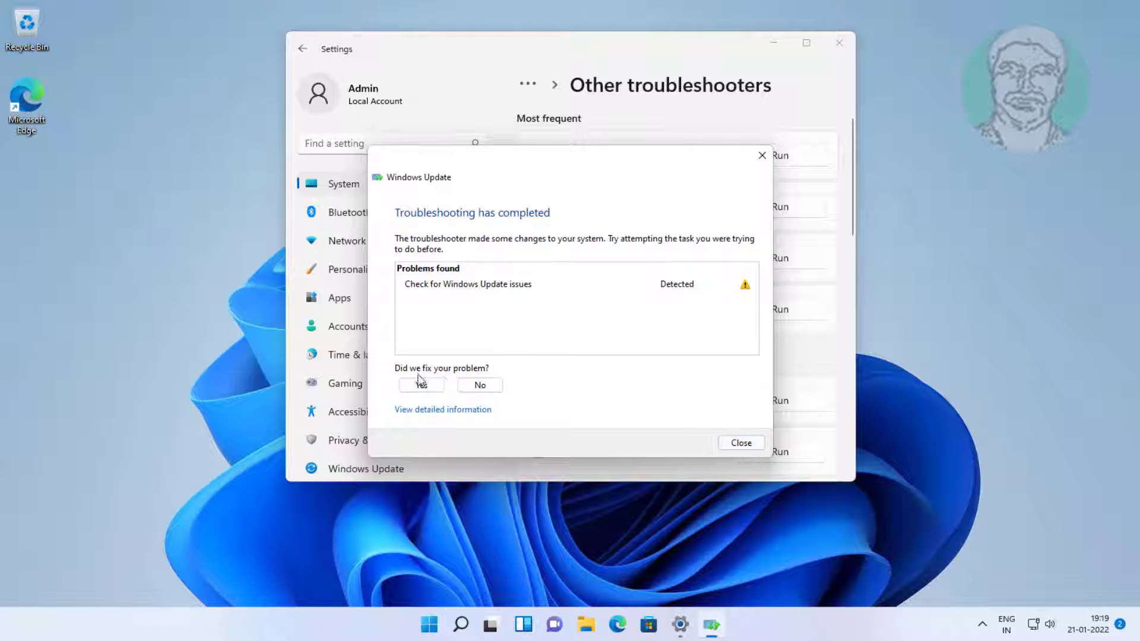
left_click(737, 444)
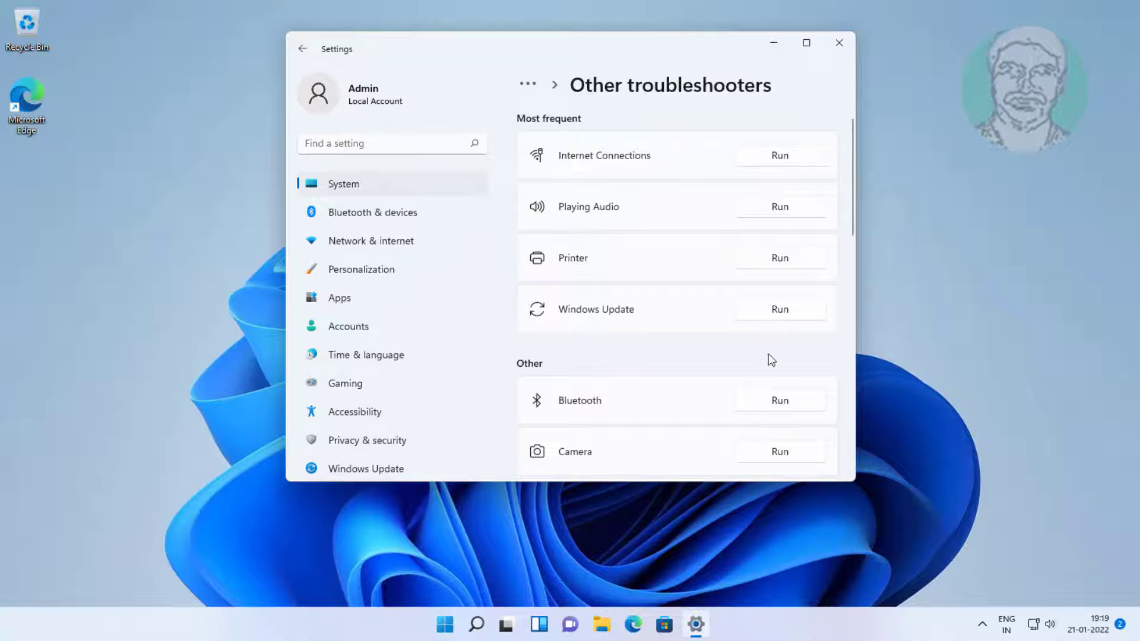
left_click(850, 45)
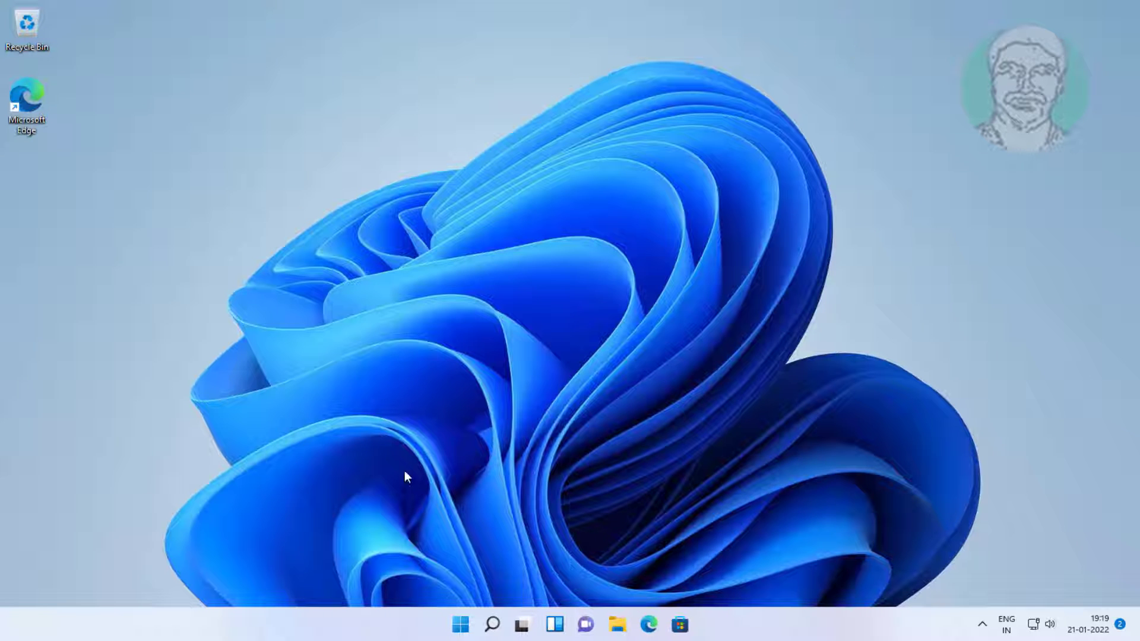
- Search Windows for "services" and open the Services app
left_click(492, 624)
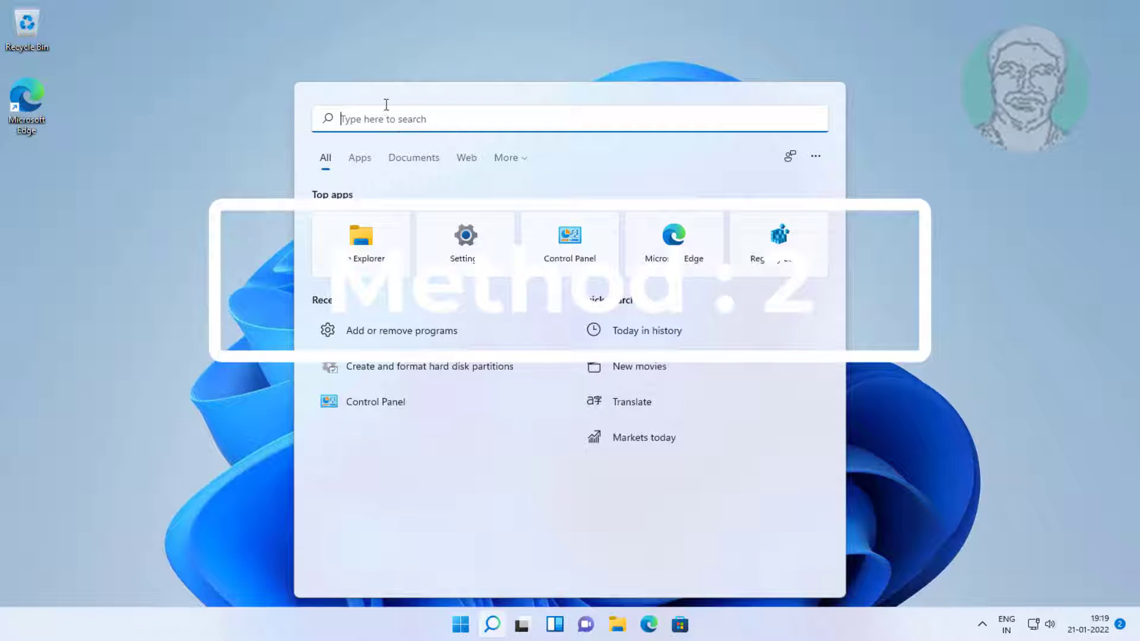
type("se")
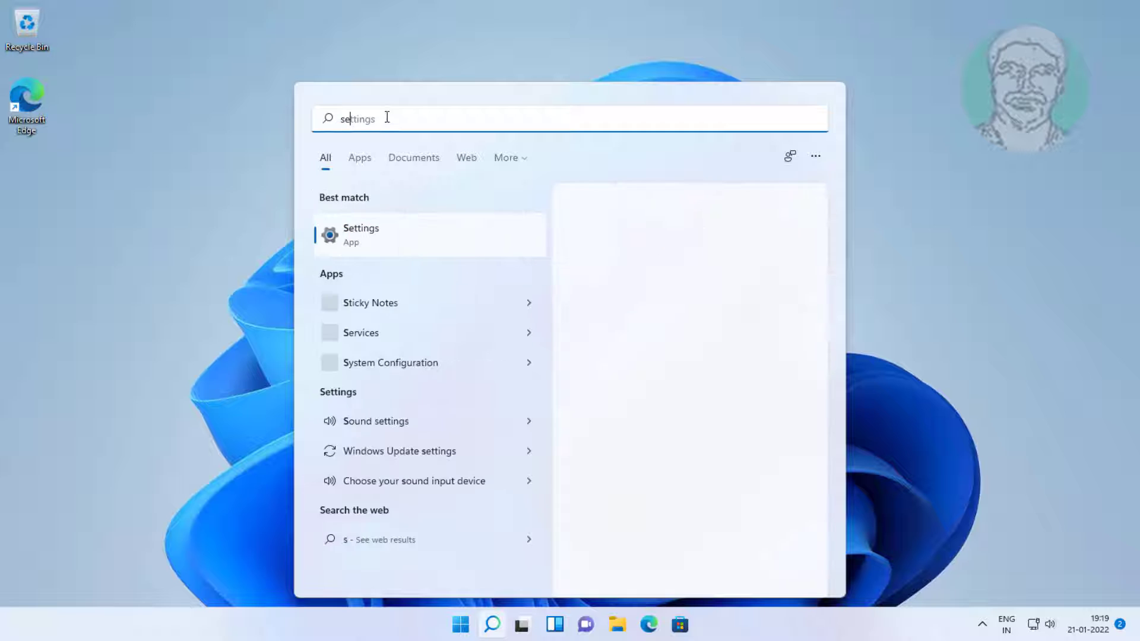
type("rvices")
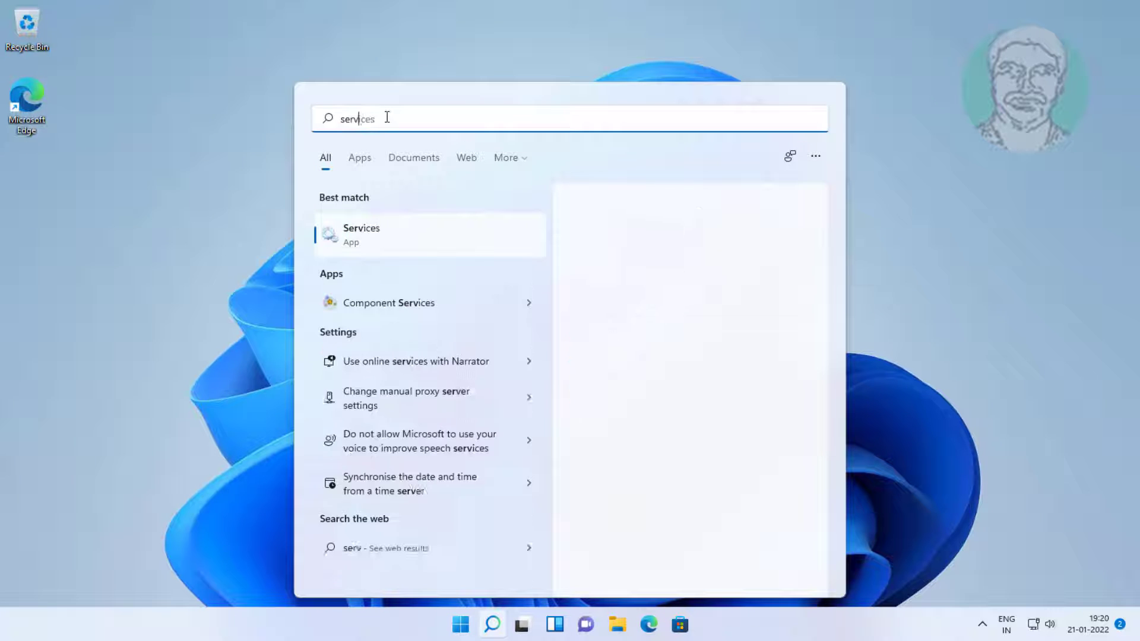
left_click(366, 232)
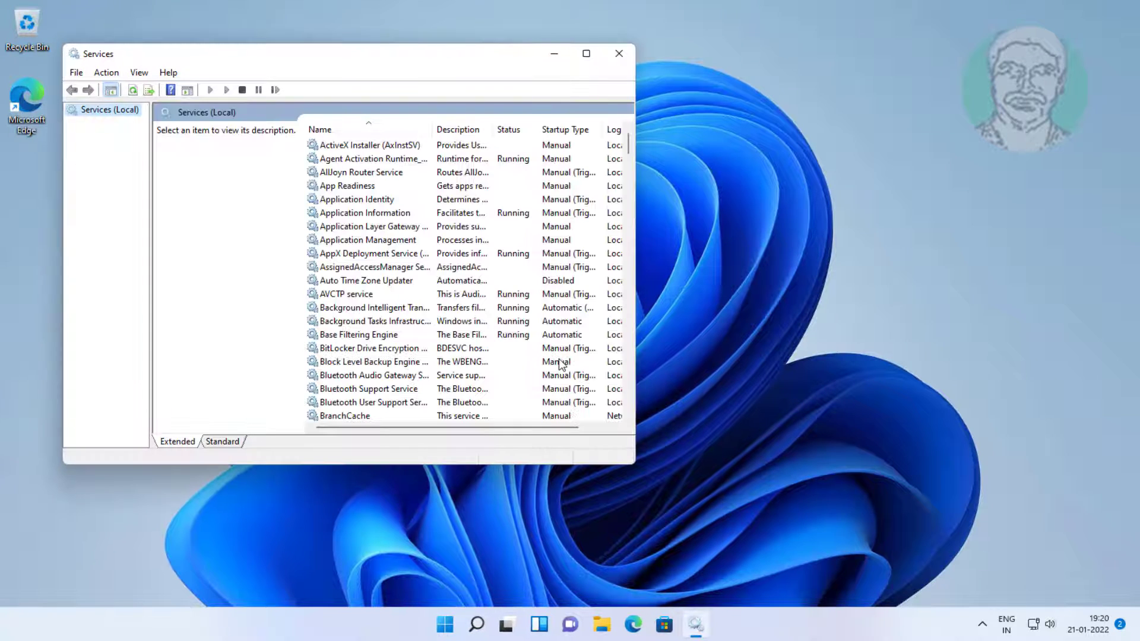
- Set the Windows Update service's startup type to Automatic and restart the service
left_click(336, 321)
key("w")
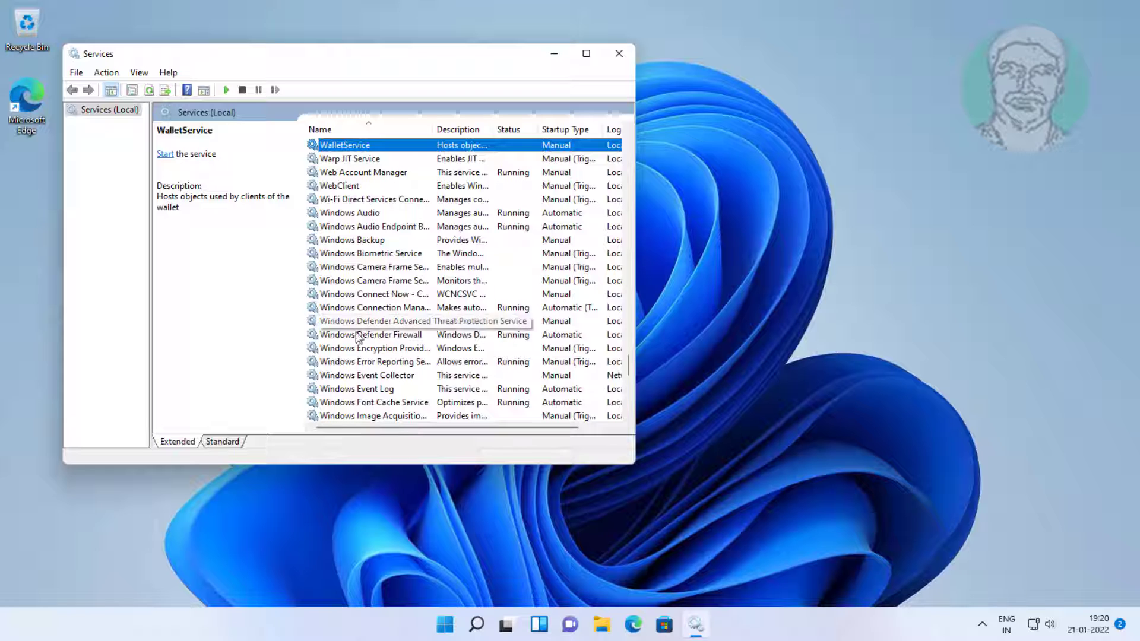
scroll(389, 365, "down", 6)
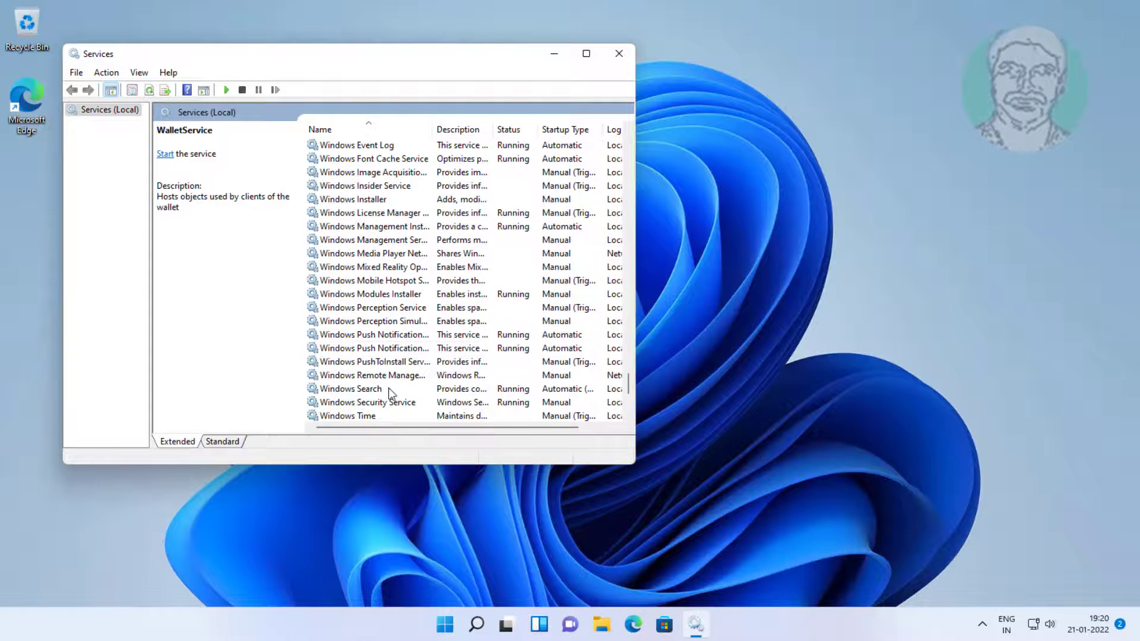
scroll(387, 391, "down", 5)
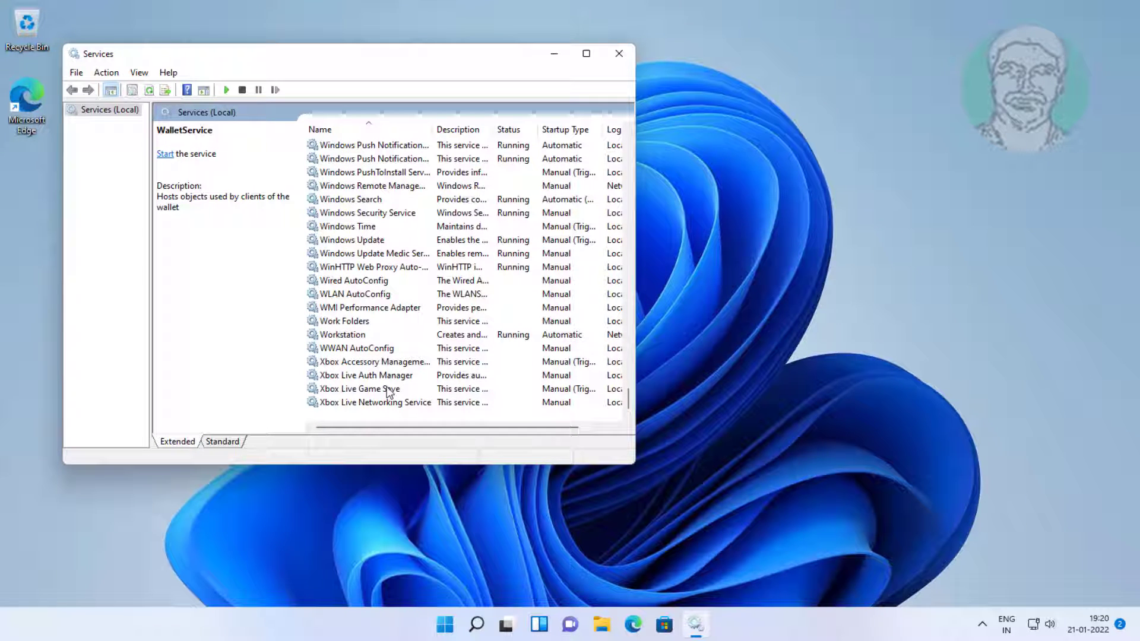
left_click(369, 253)
left_click(398, 239)
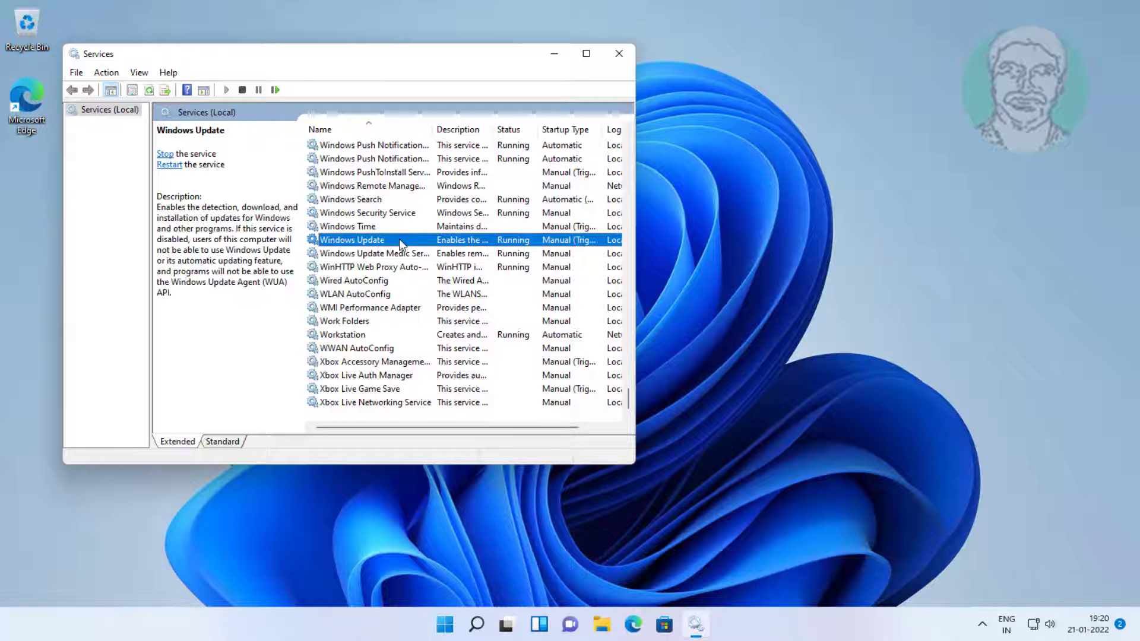
double_click(399, 239)
left_click(361, 247)
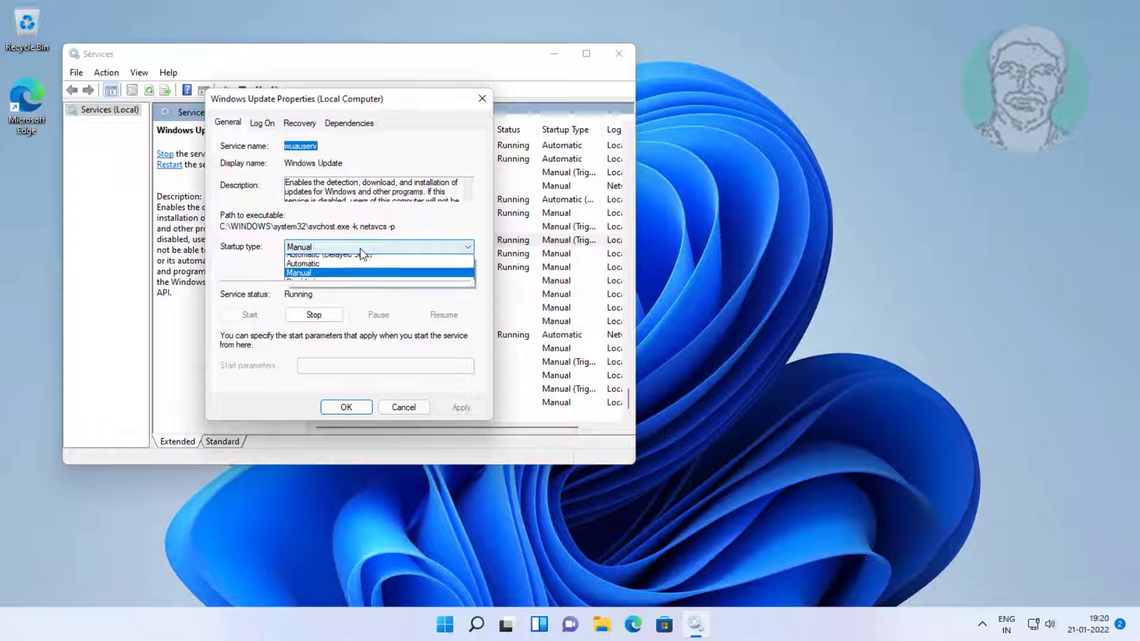
left_click(297, 269)
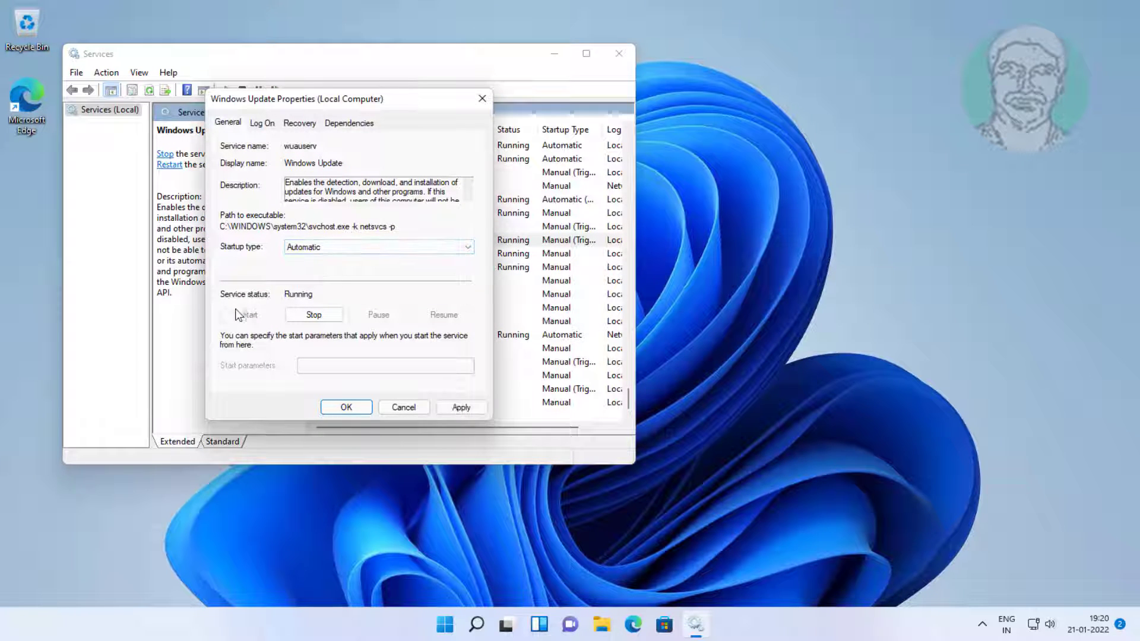
left_click(458, 407)
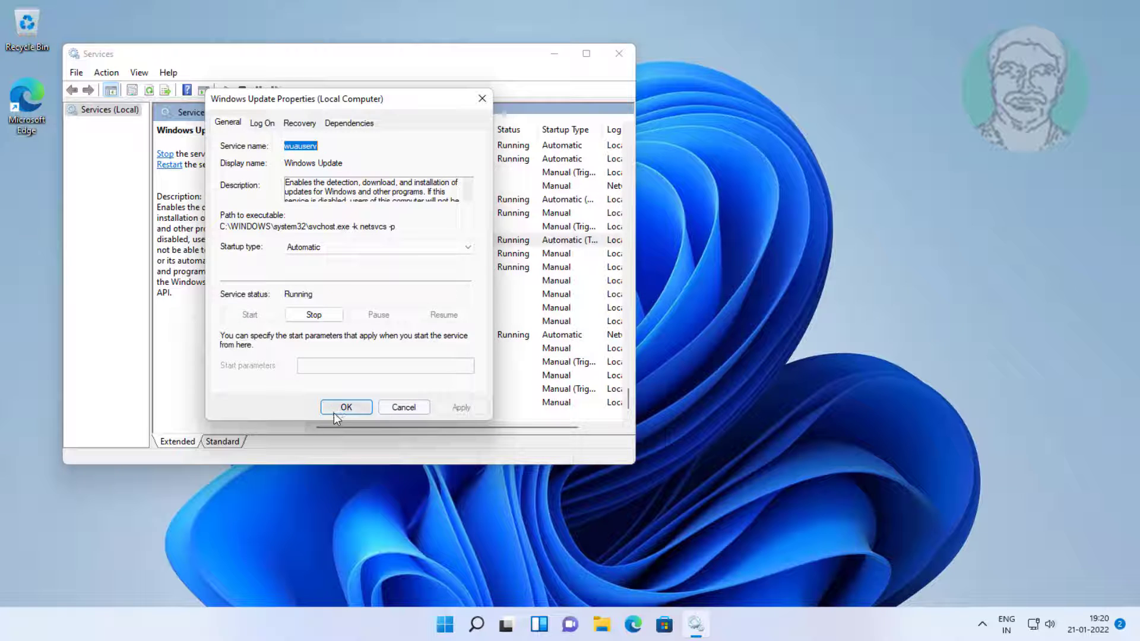
left_click(333, 412)
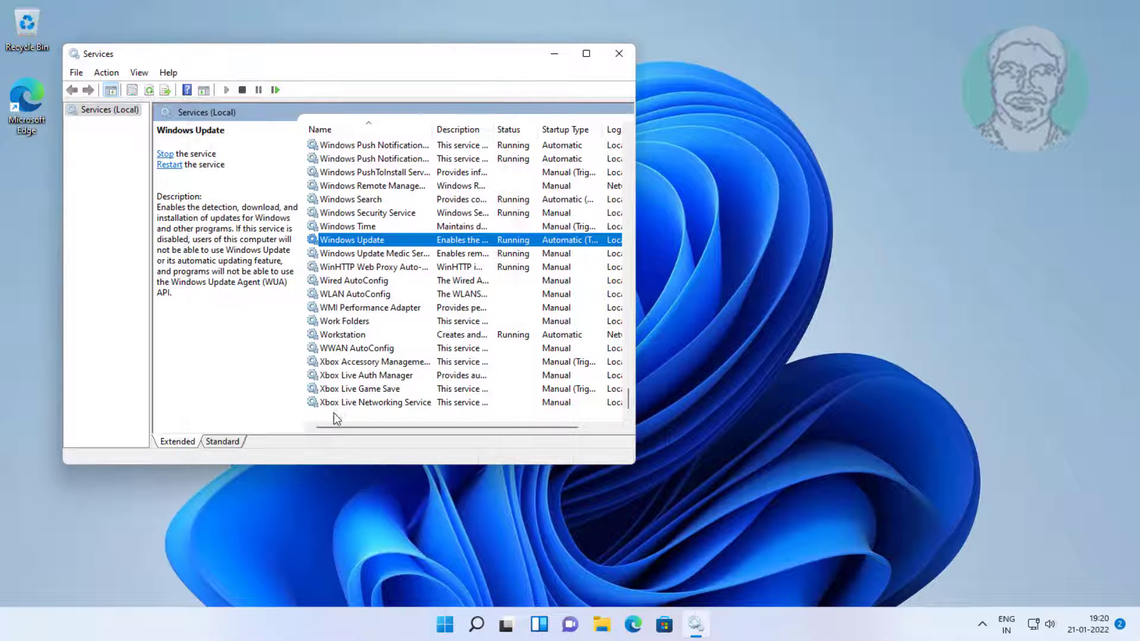
left_click(274, 90)
left_click(619, 56)
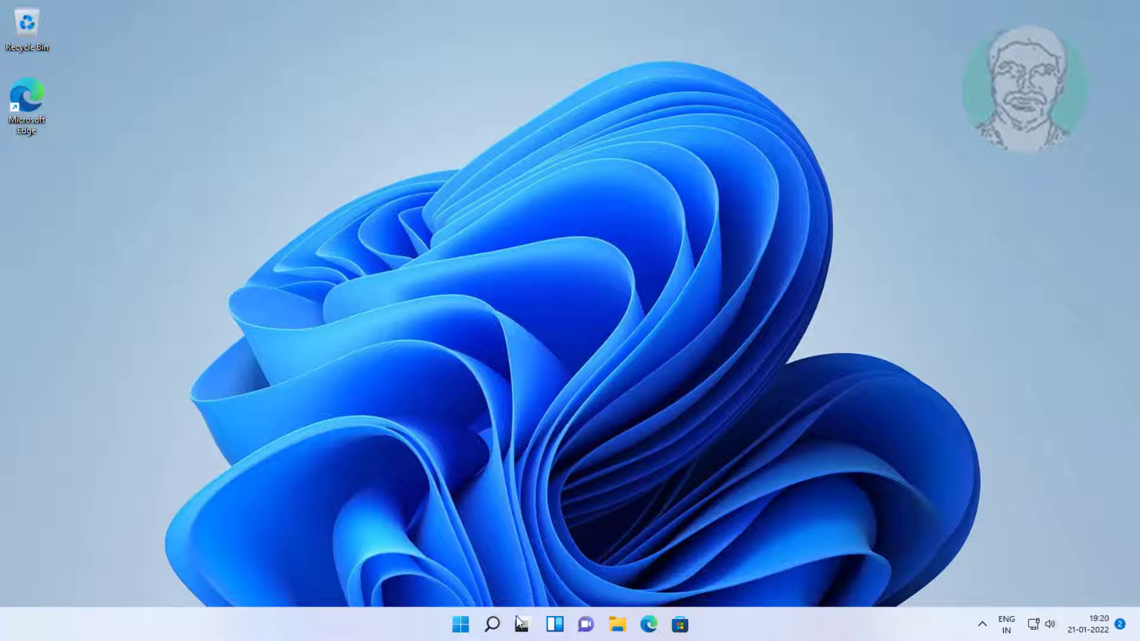
- Search Windows for "cmd" and open Command Prompt as administrator, approving the elevation
left_click(492, 624)
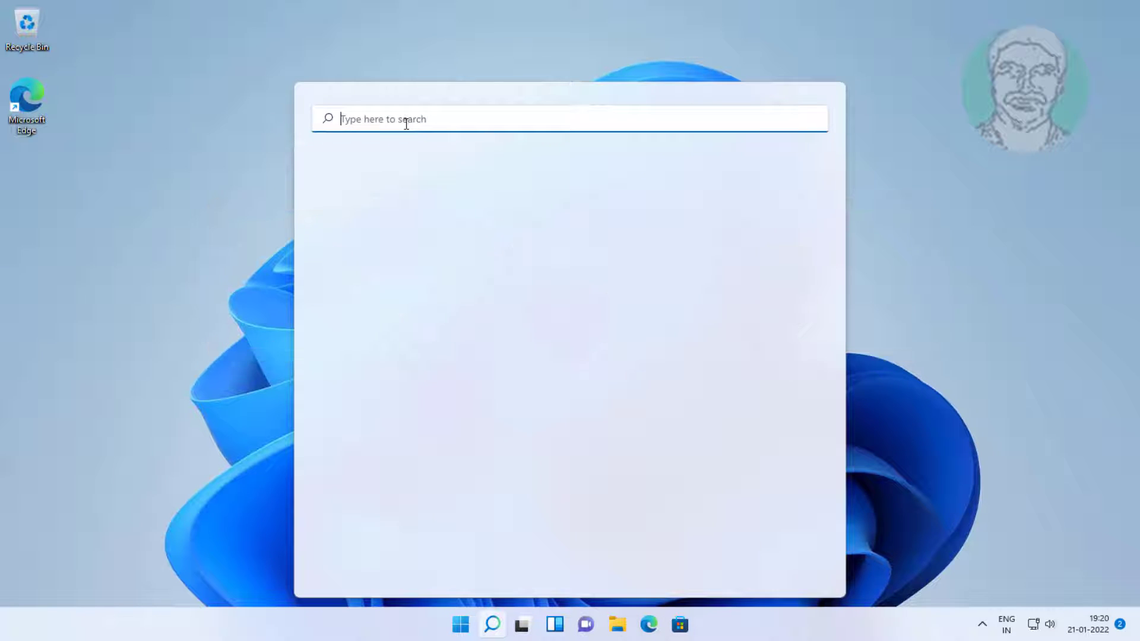
type("cmd")
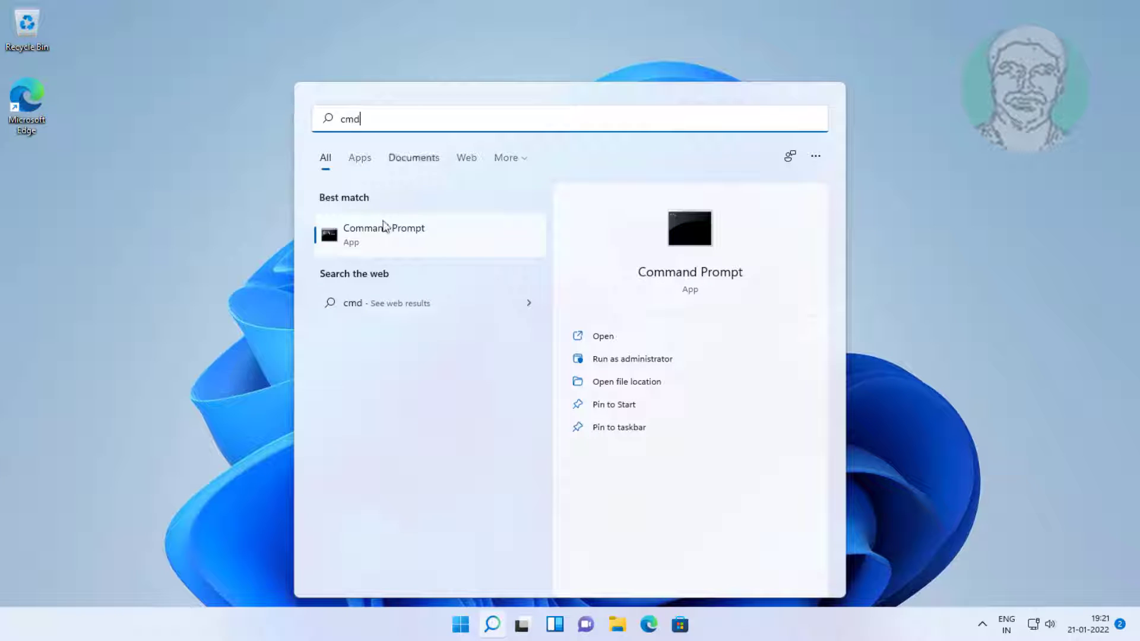
right_click(384, 240)
left_click(448, 256)
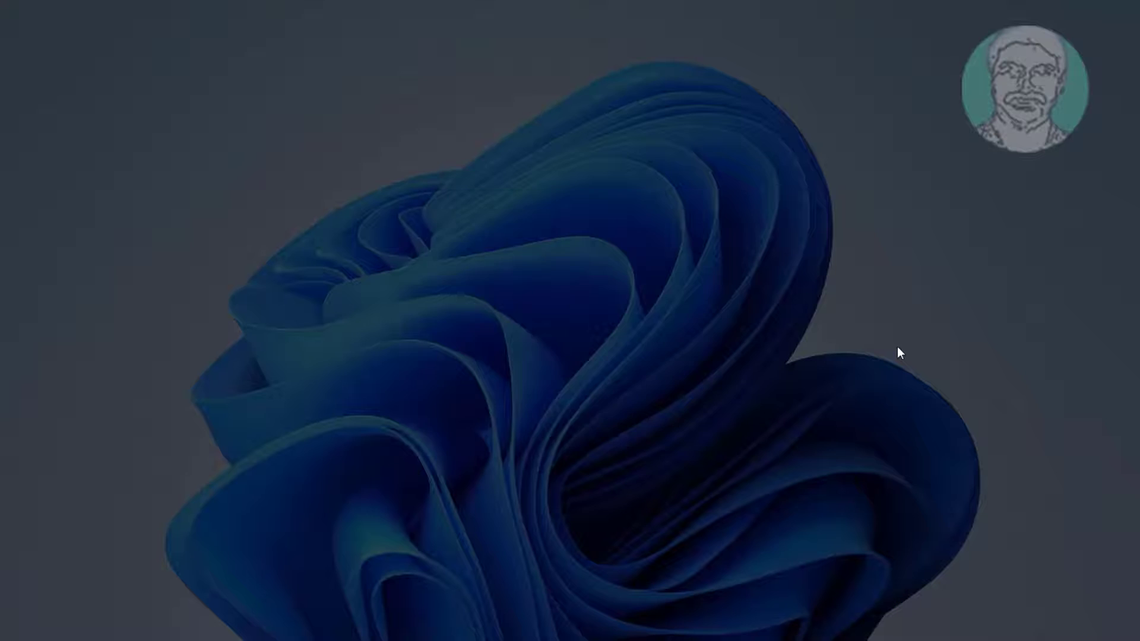
left_click(526, 422)
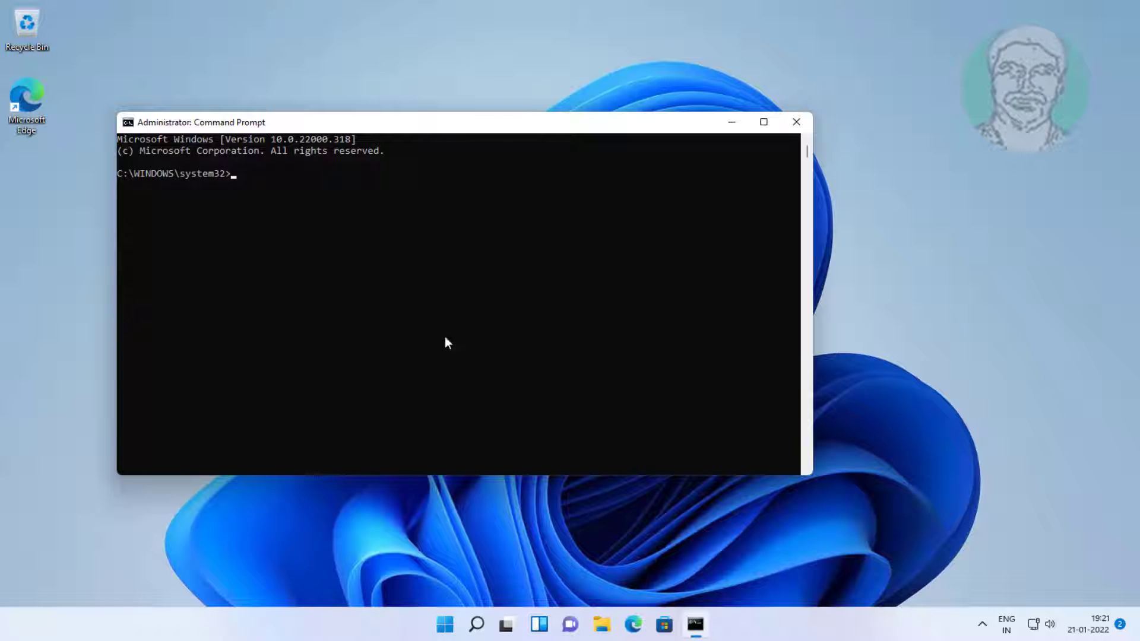
- Stop the wuauserv, cryptsvc and bits services using net stop commands
type("net stop wuauserv")
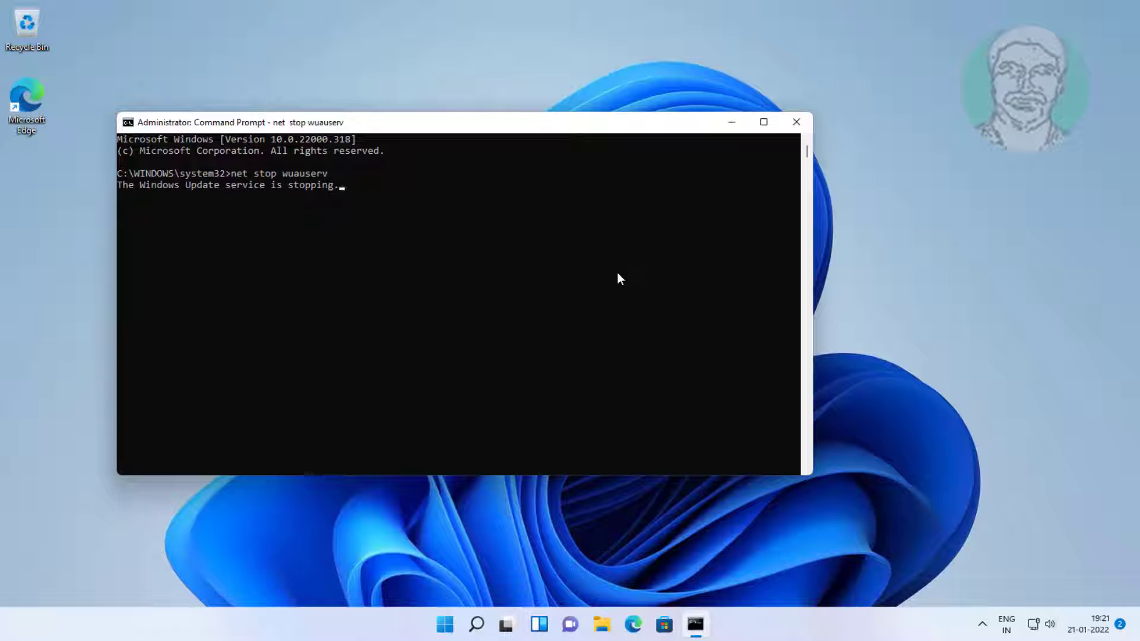
type("et stopcr")
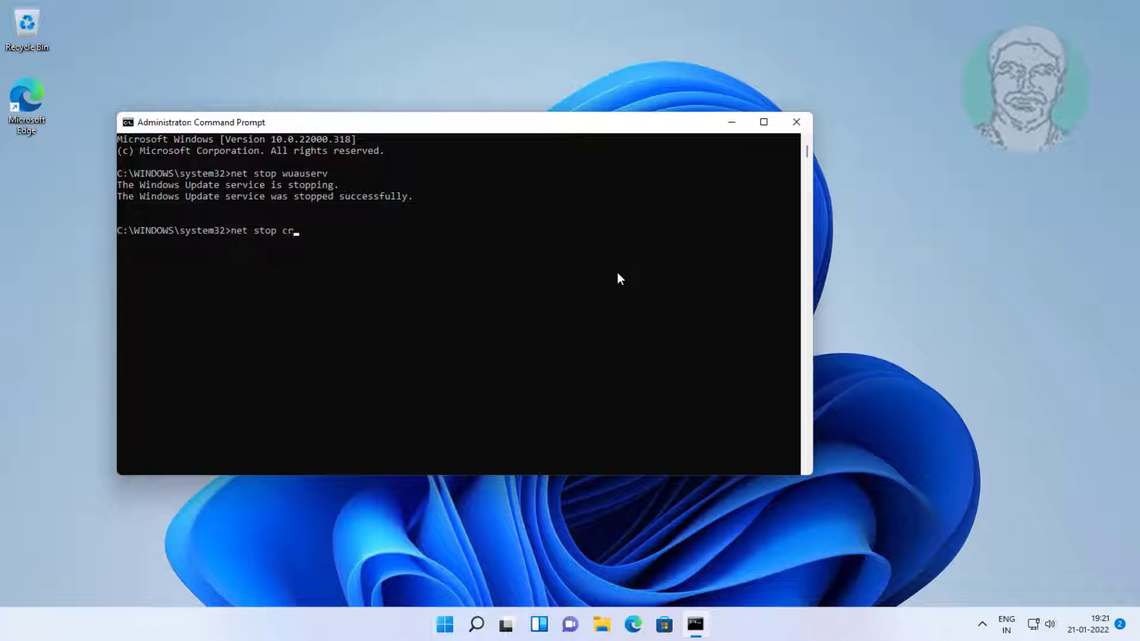
type("yptsvc")
key("Return")
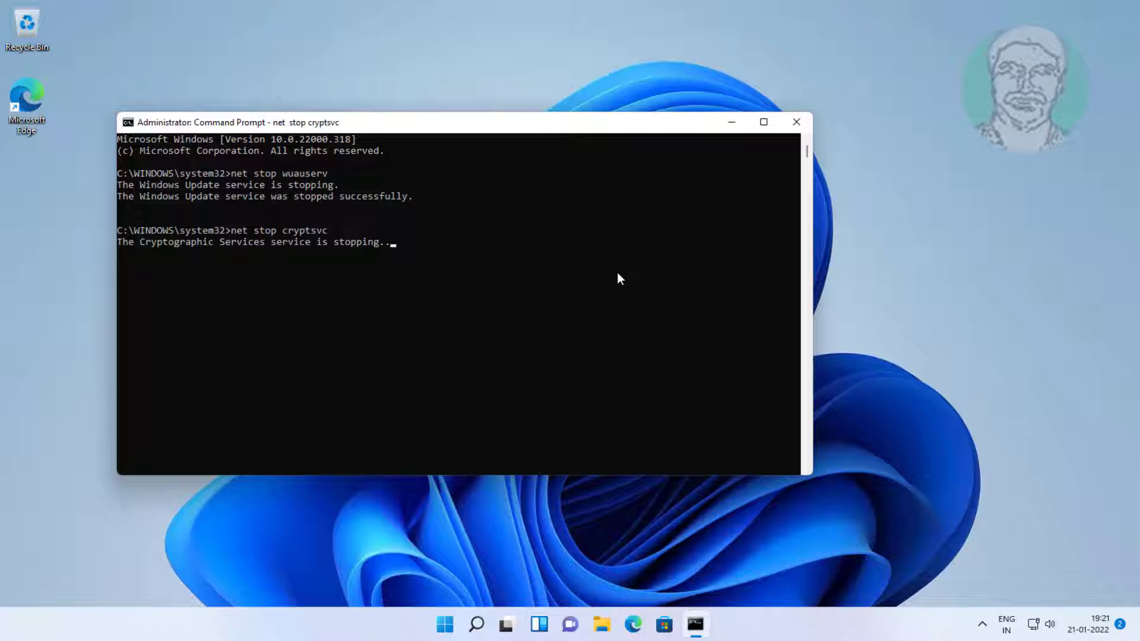
type("net stop bits")
key("Return")
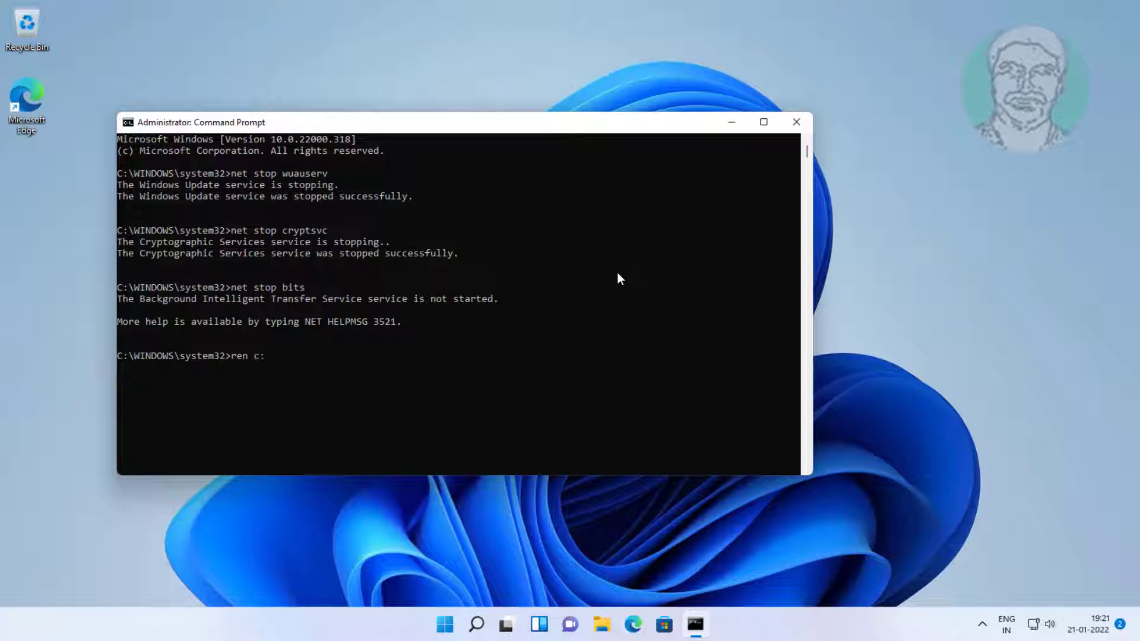
- Rename the folder c:\windows\softwaredistribution to softwaredistribution.old with the ren command
type("ren c:\\windows\\softwaredist")
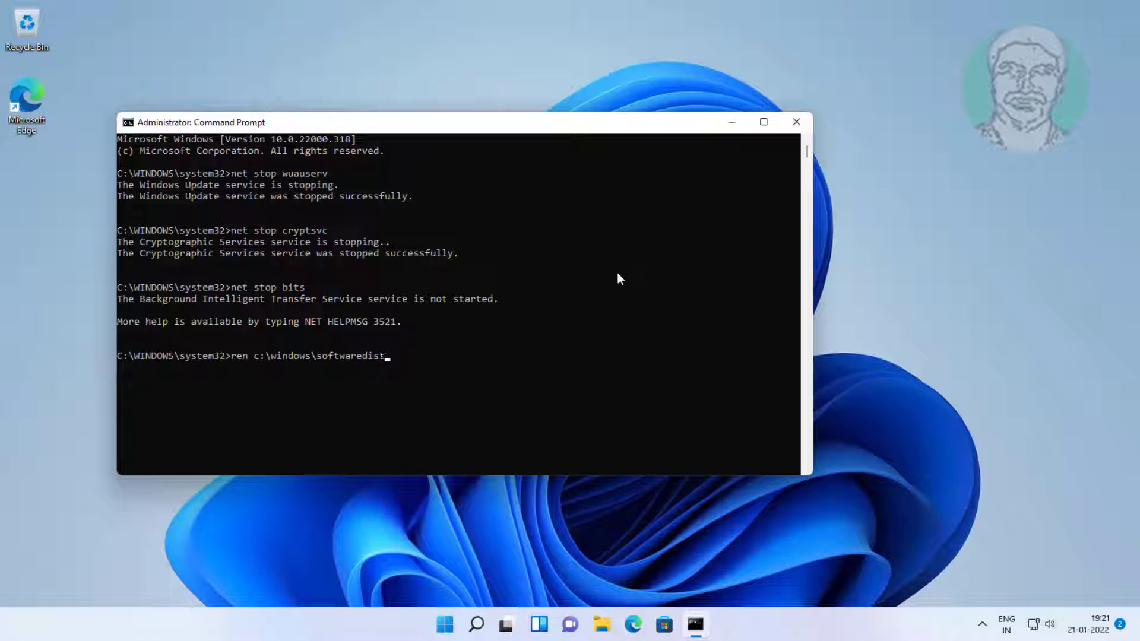
type("ribution softwaredistribution.old")
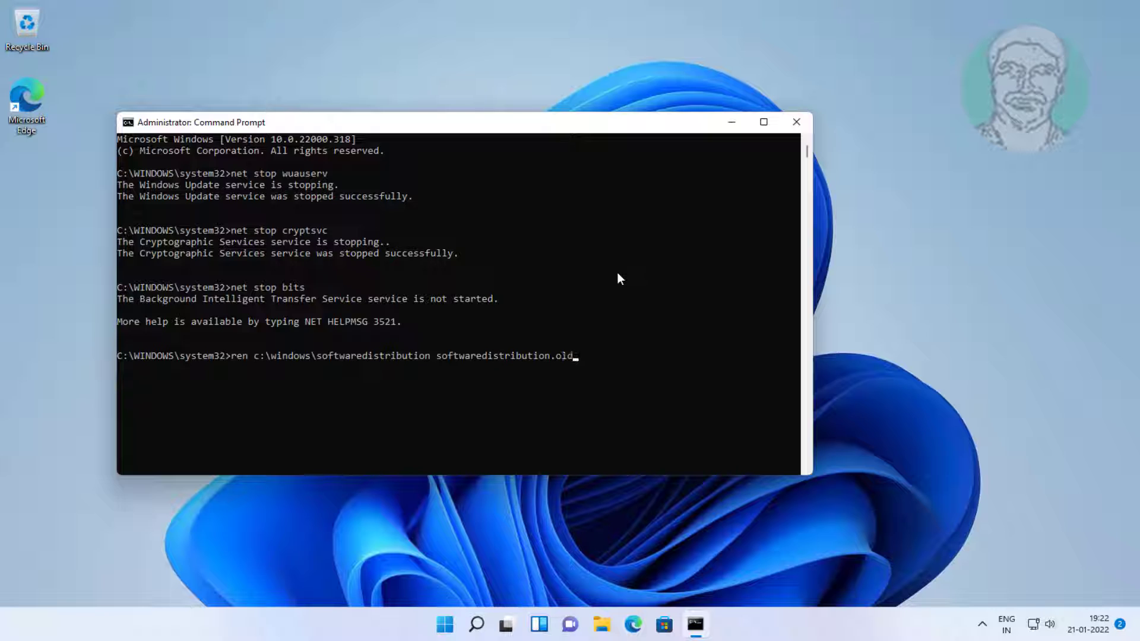
key("Return")
- Rename the folder c:\windows\system32\catroot2 to catroot2.old with the ren command
type("ren")
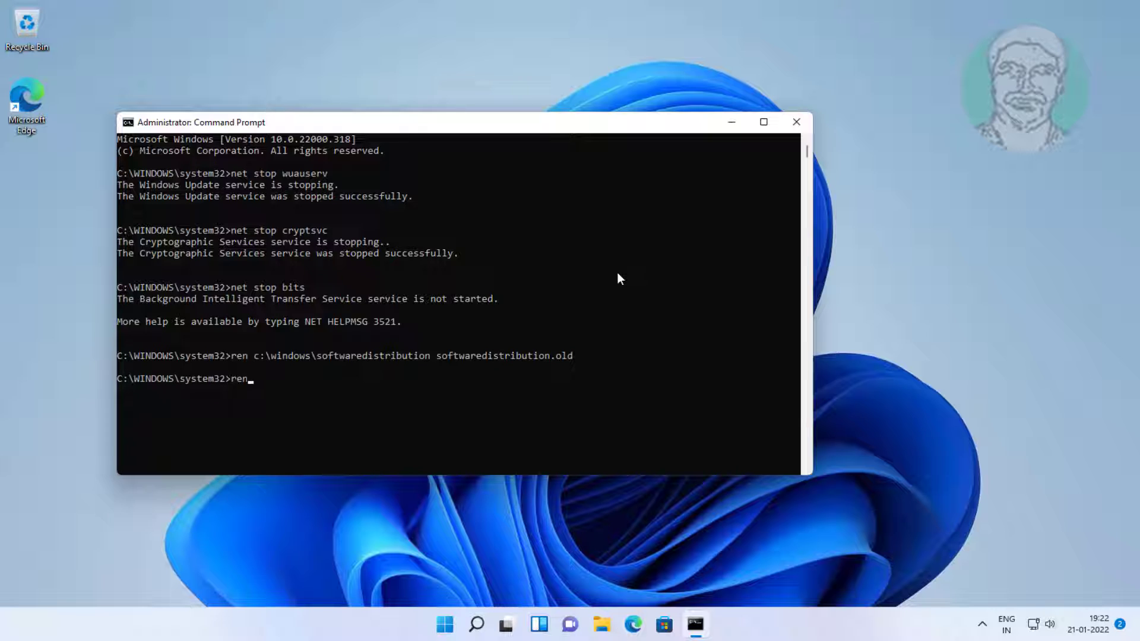
type(" c:\\windows\\system32\\catroot")
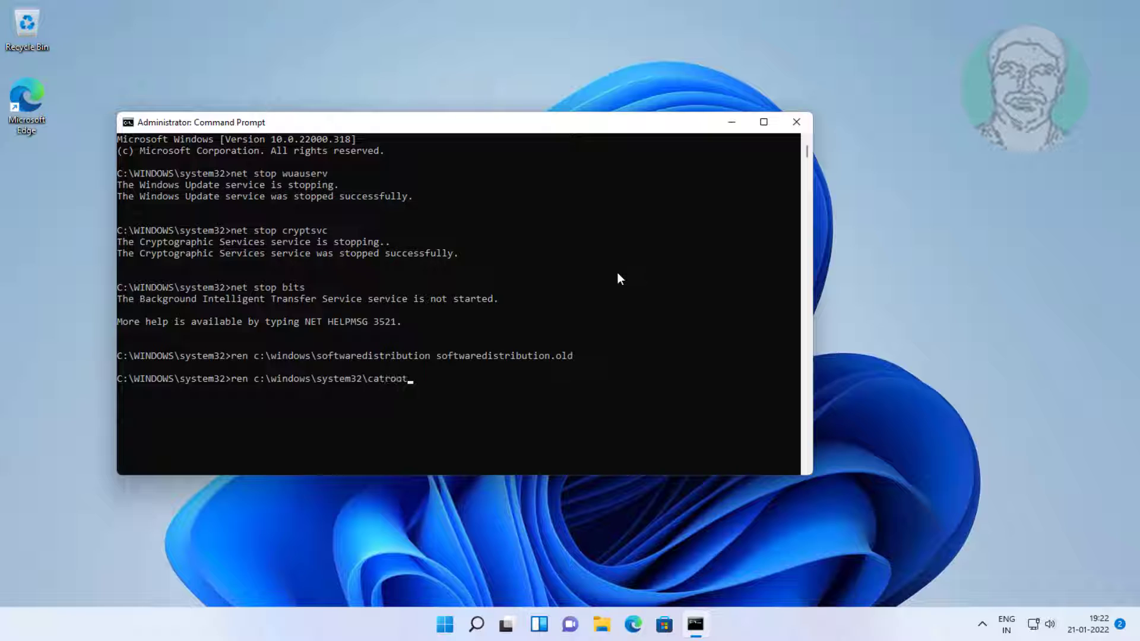
type("2 catroot2.old")
key("Return")
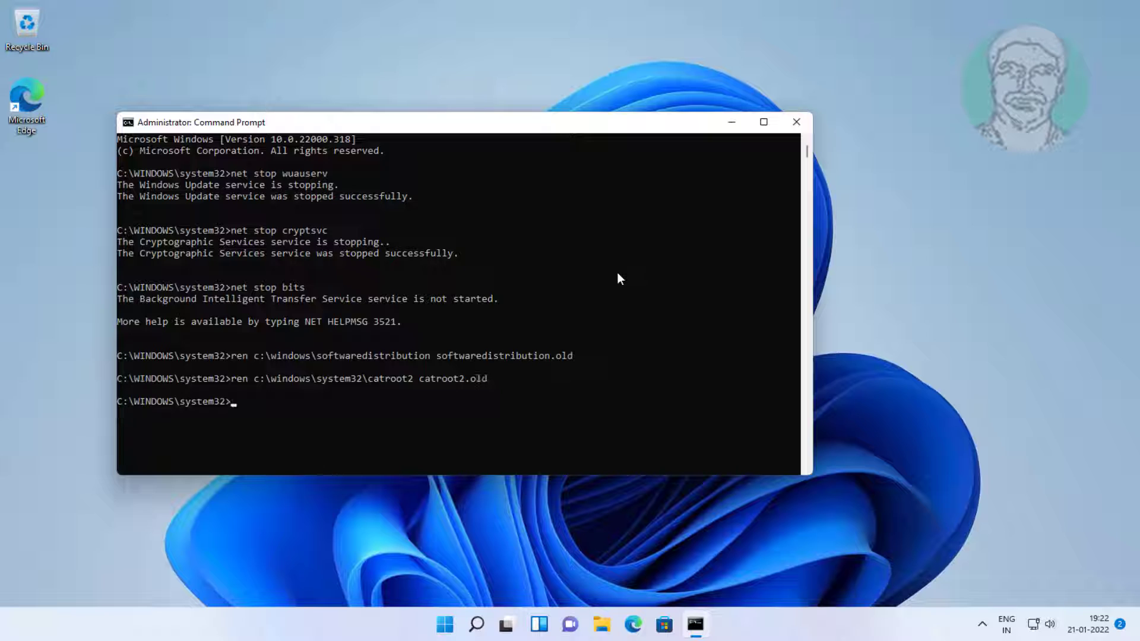
- Start the wuauserv, cryptsvc and bits services again using net start commands
type("net start wuauserv")
key("Return")
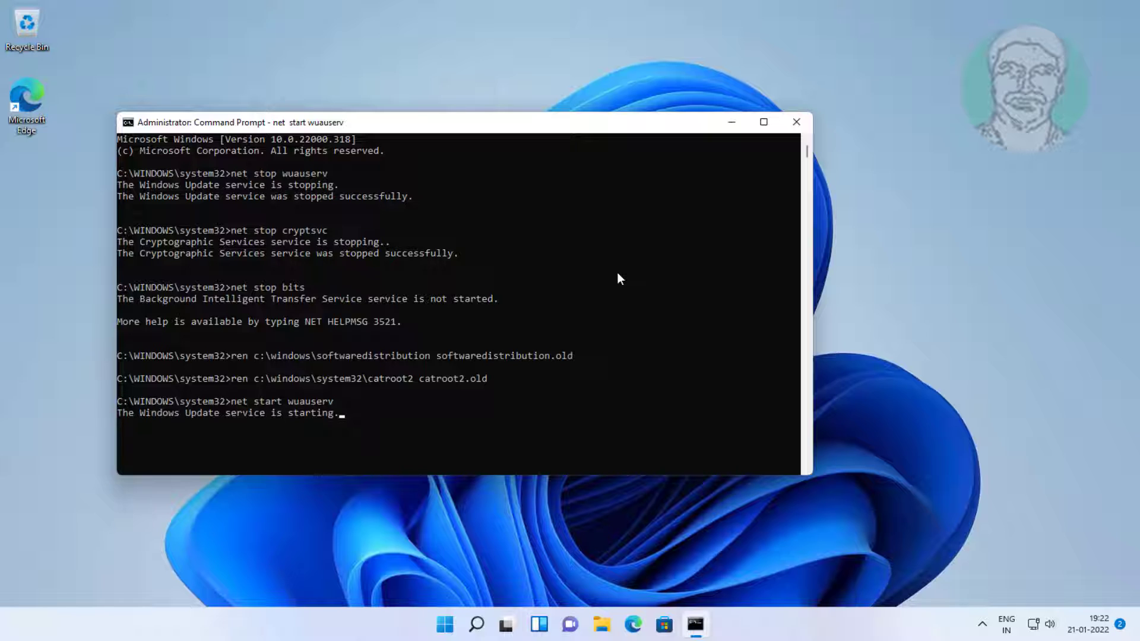
type("net sta")
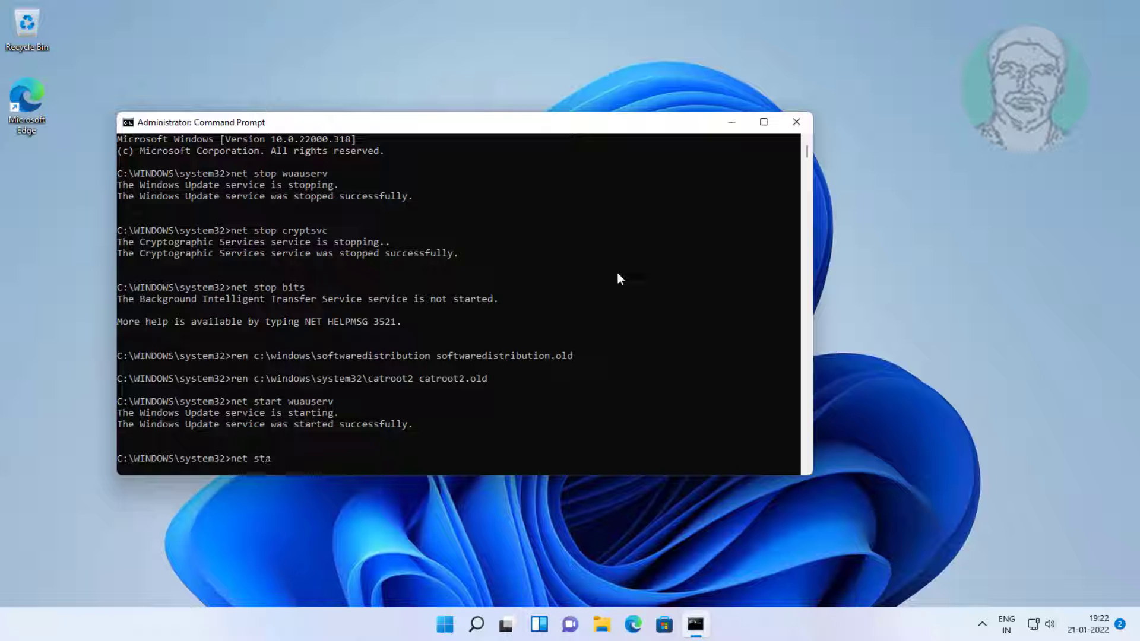
type("rt cryptsvc")
key("Return")
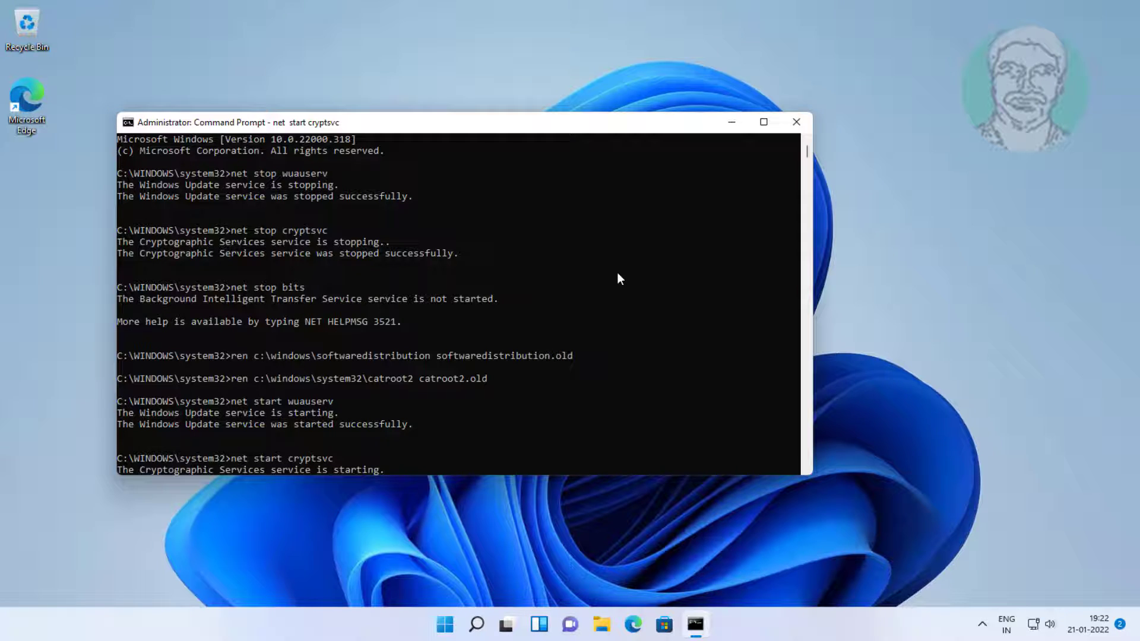
type("net start bits")
key("Return")
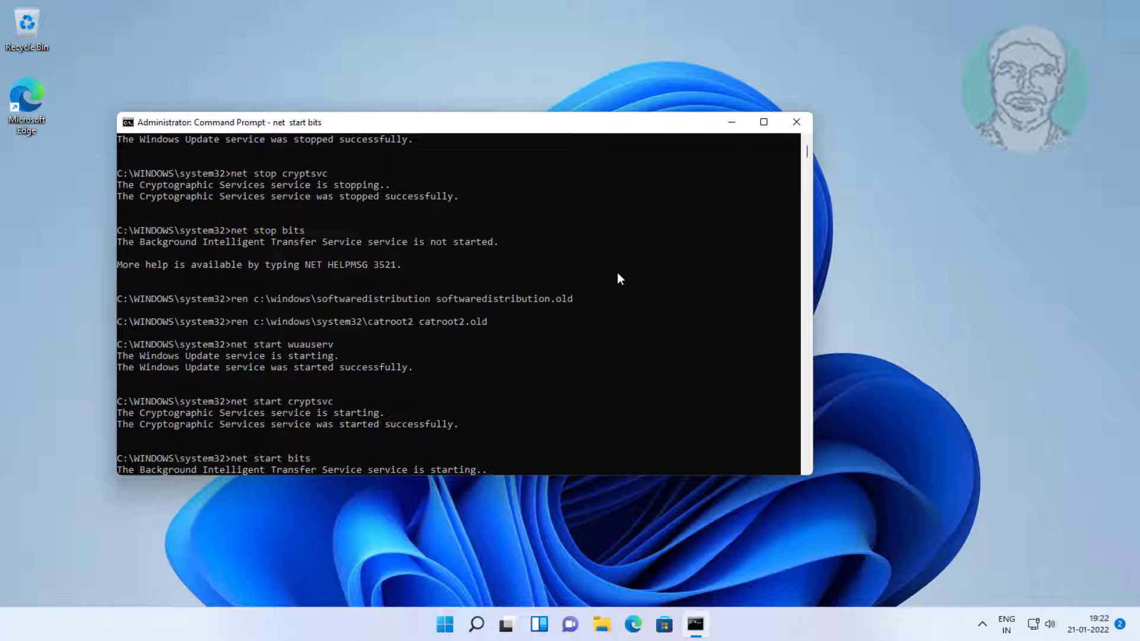
- Exit Command Prompt and restart the computer
type("exit")
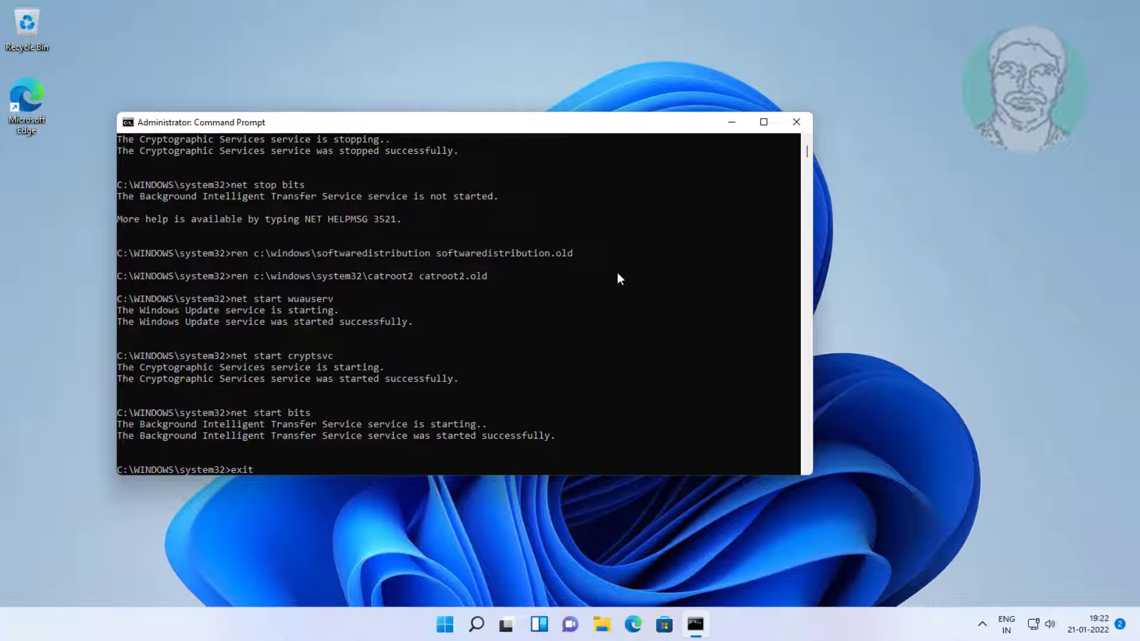
key("Return")
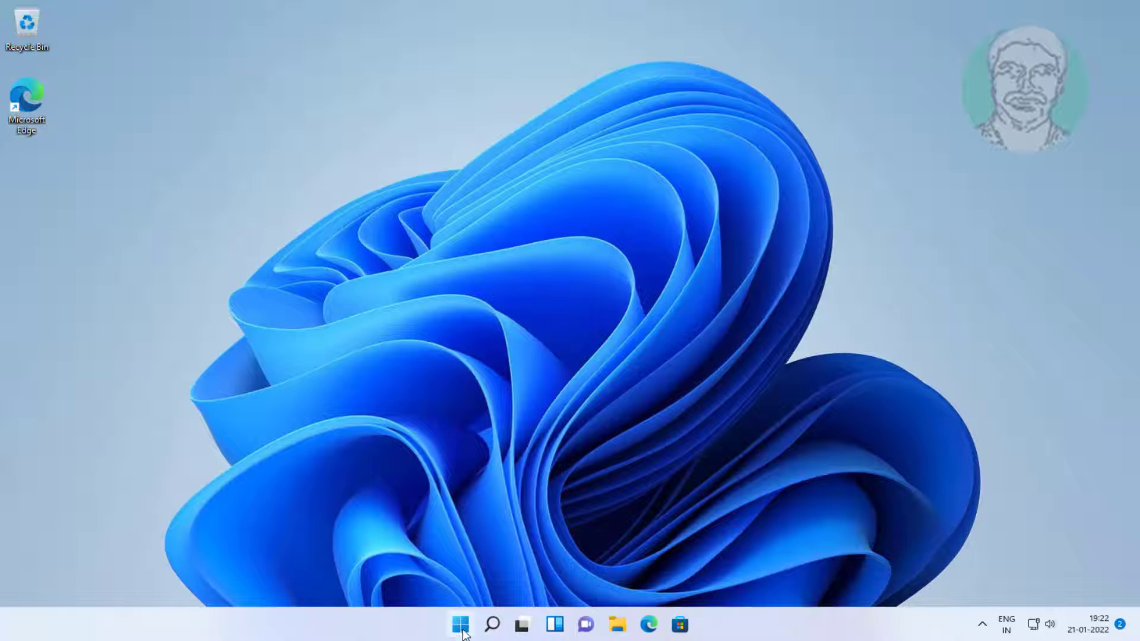
left_click(461, 634)
left_click(747, 573)
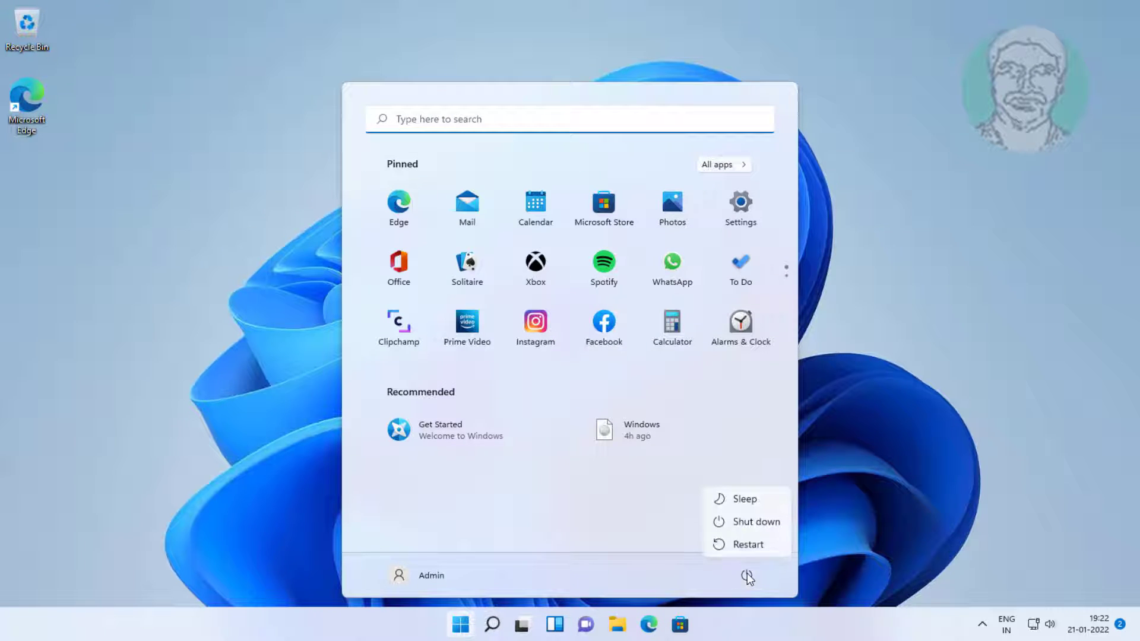
left_click(748, 547)
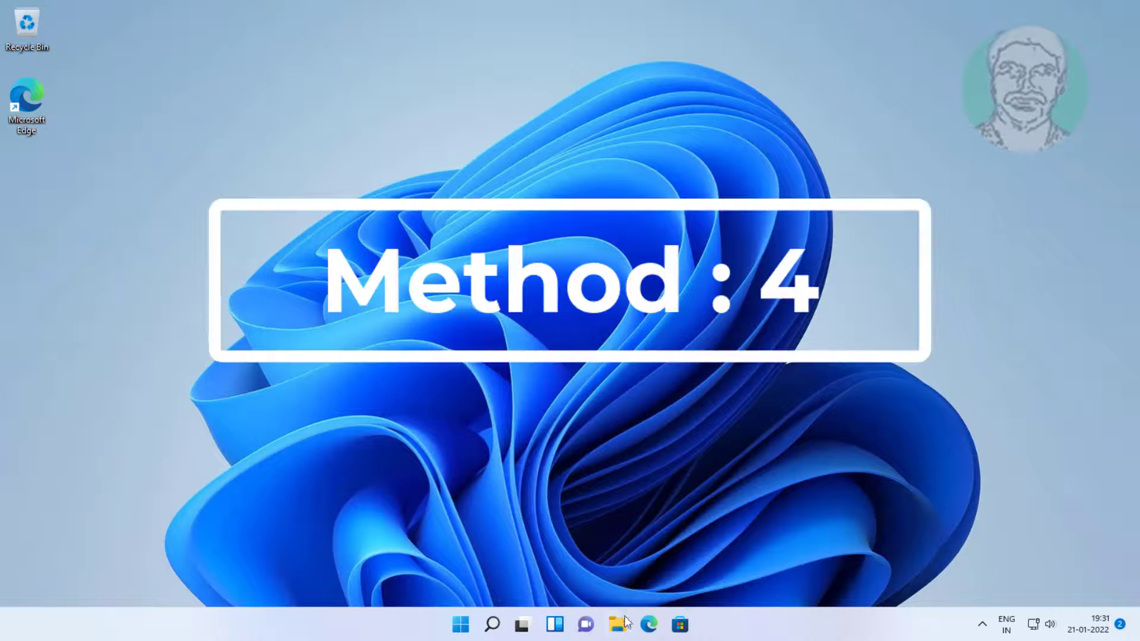
- Switch to Microsoft Edge, open the copied answers.microsoft.com link on resetting Windows Update components in a maximized window, and find the batch script
left_click(649, 624)
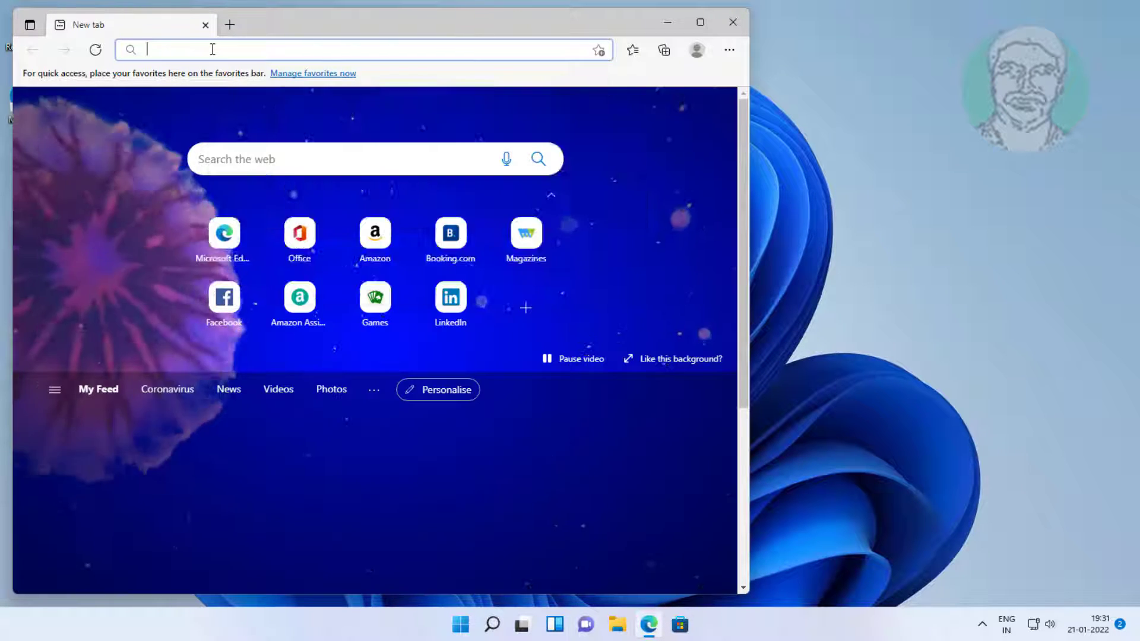
right_click(212, 50)
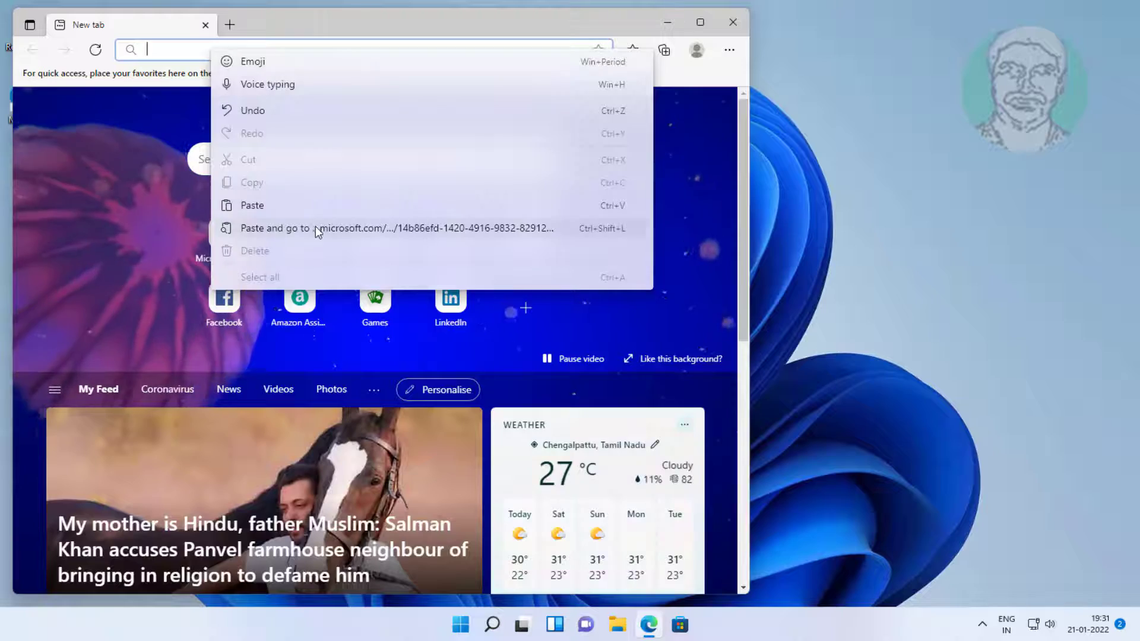
left_click(313, 225)
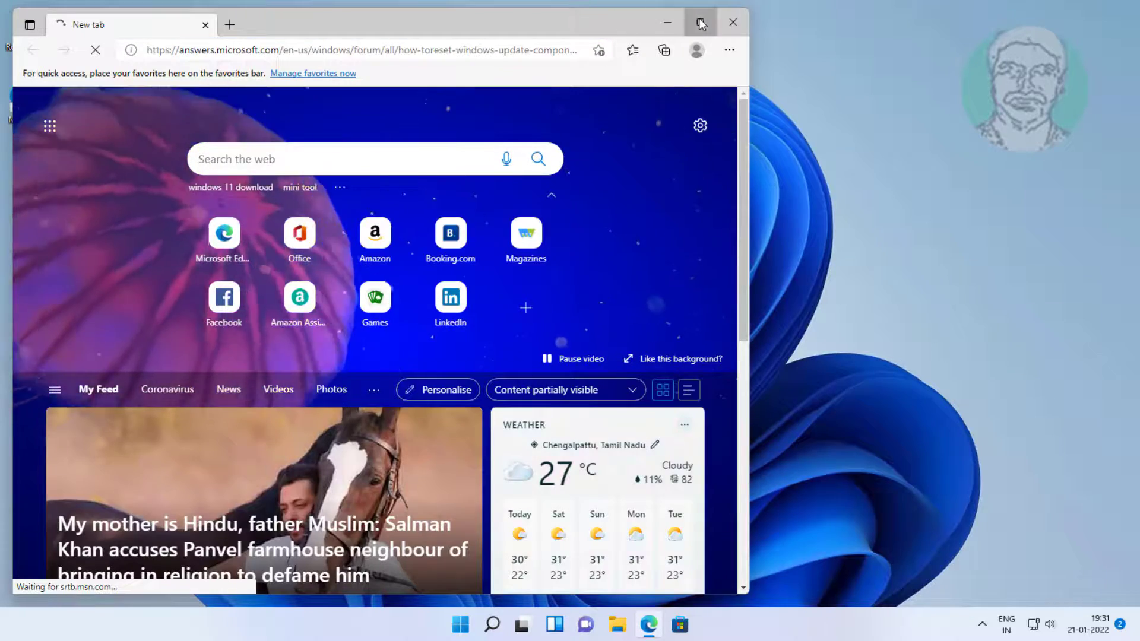
left_click(700, 22)
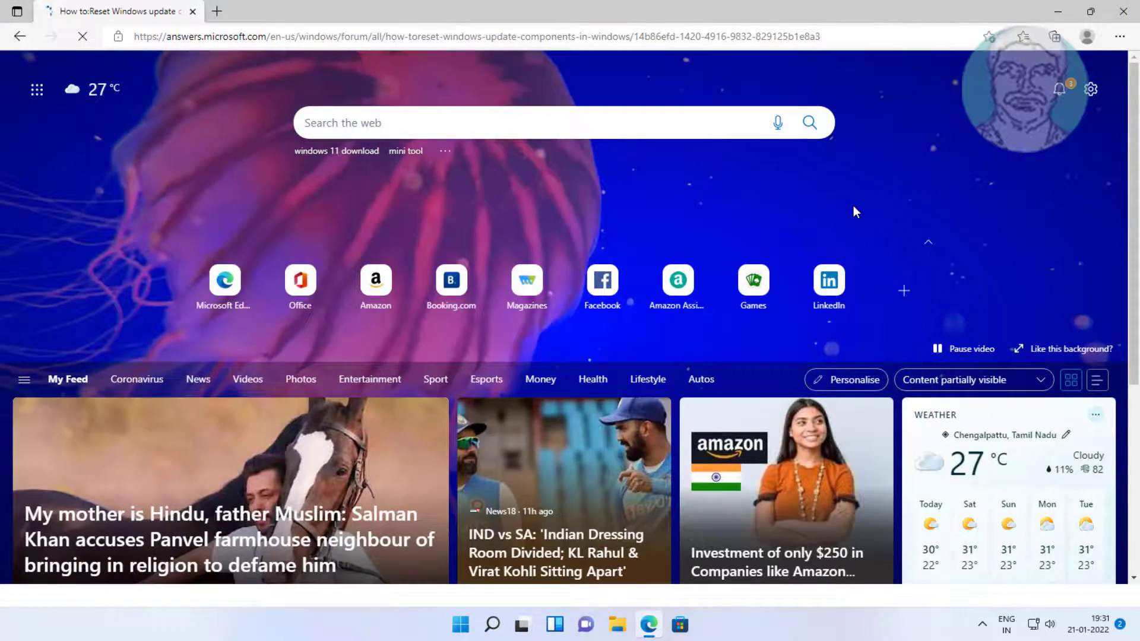
scroll(124, 439, "down", 7)
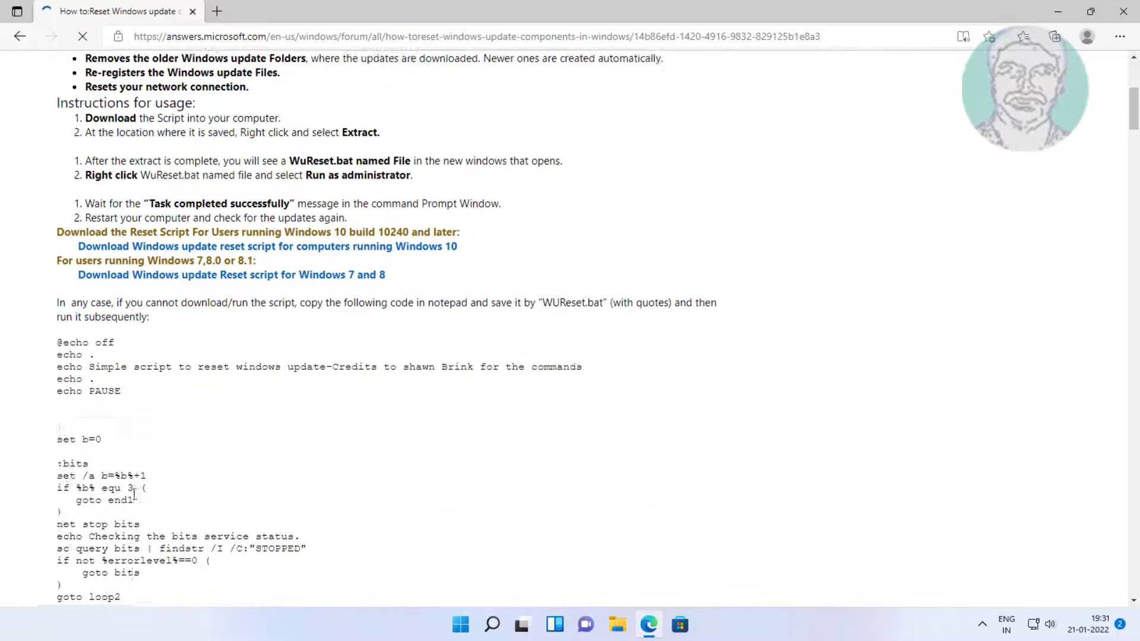
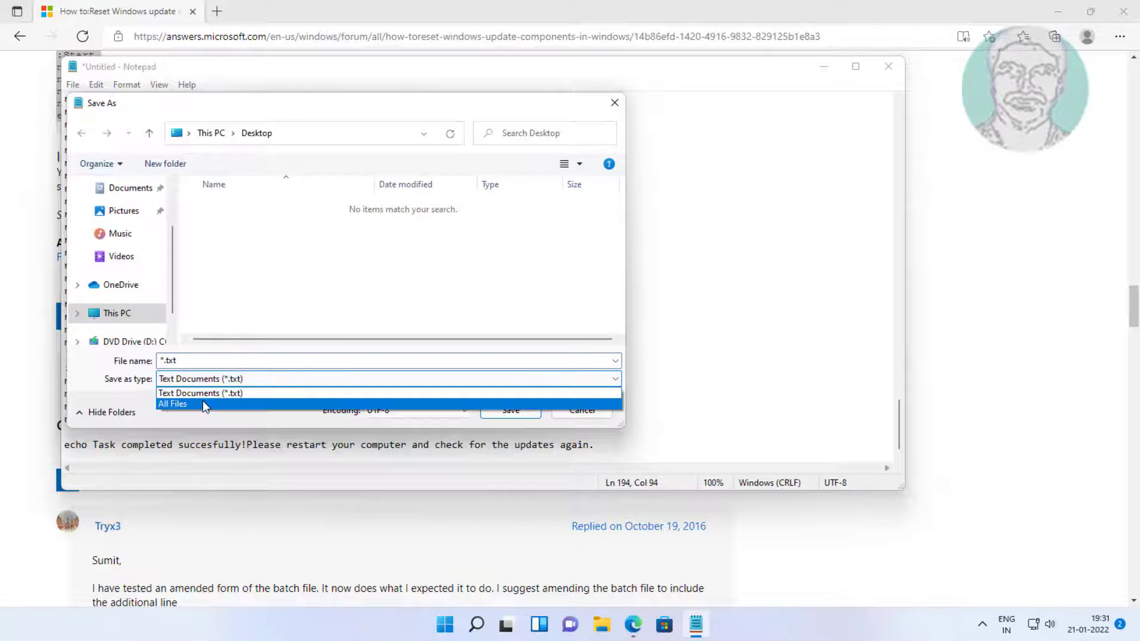
- Save the Notepad script to the Desktop as update.bat with the All Files type, and close Notepad and the browser
left_click(202, 400)
left_click(209, 360)
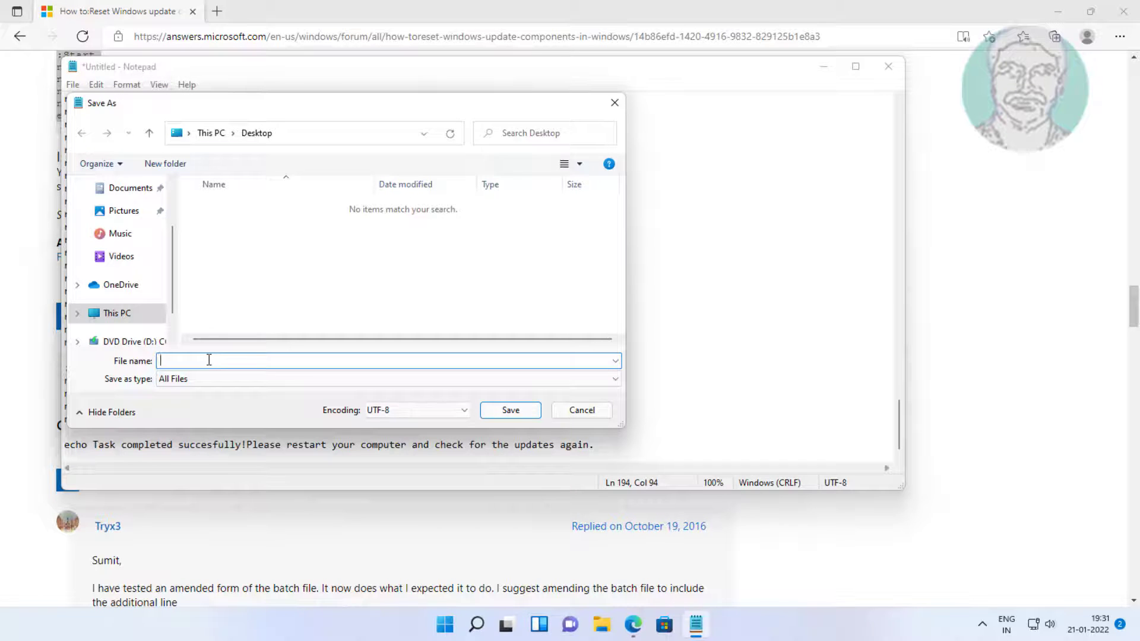
type("update")
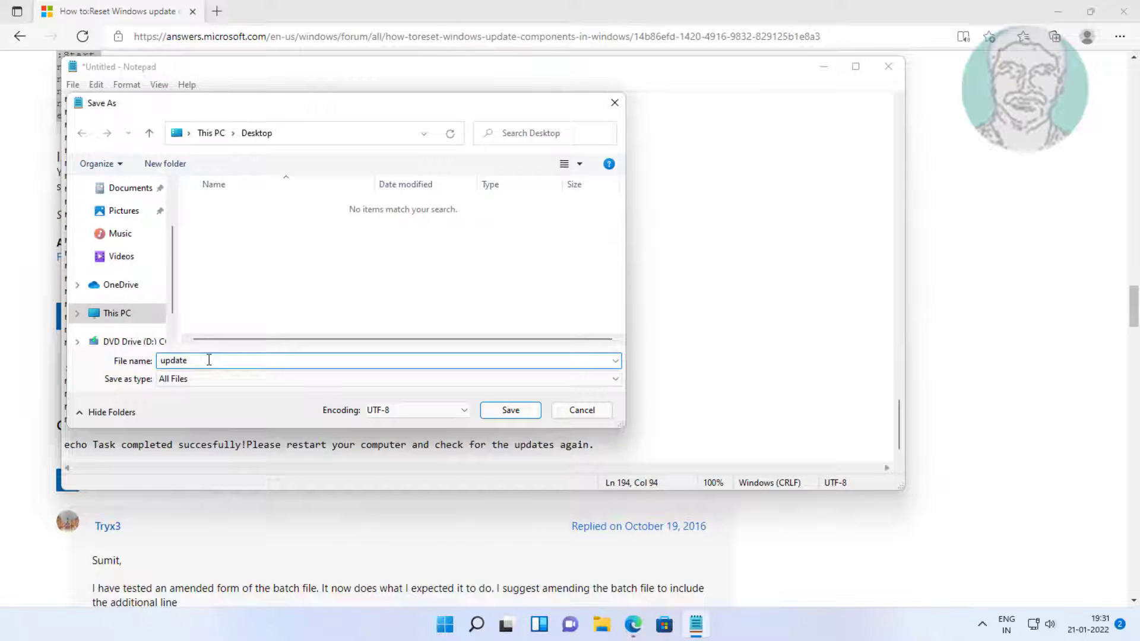
type(".bat")
left_click(509, 410)
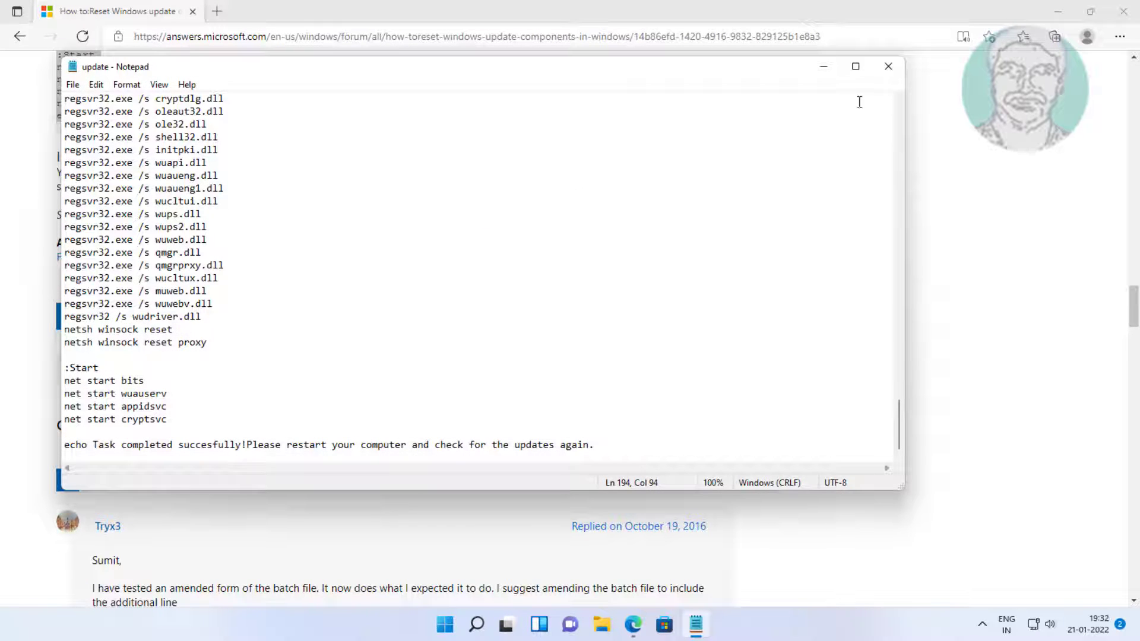
left_click(888, 66)
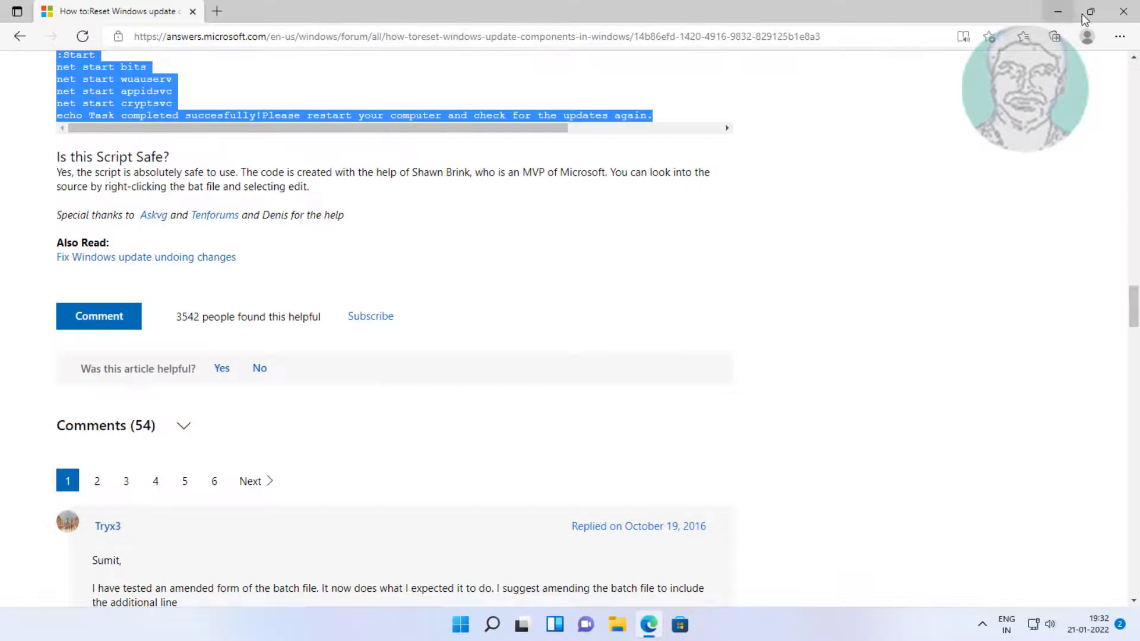
left_click(1123, 11)
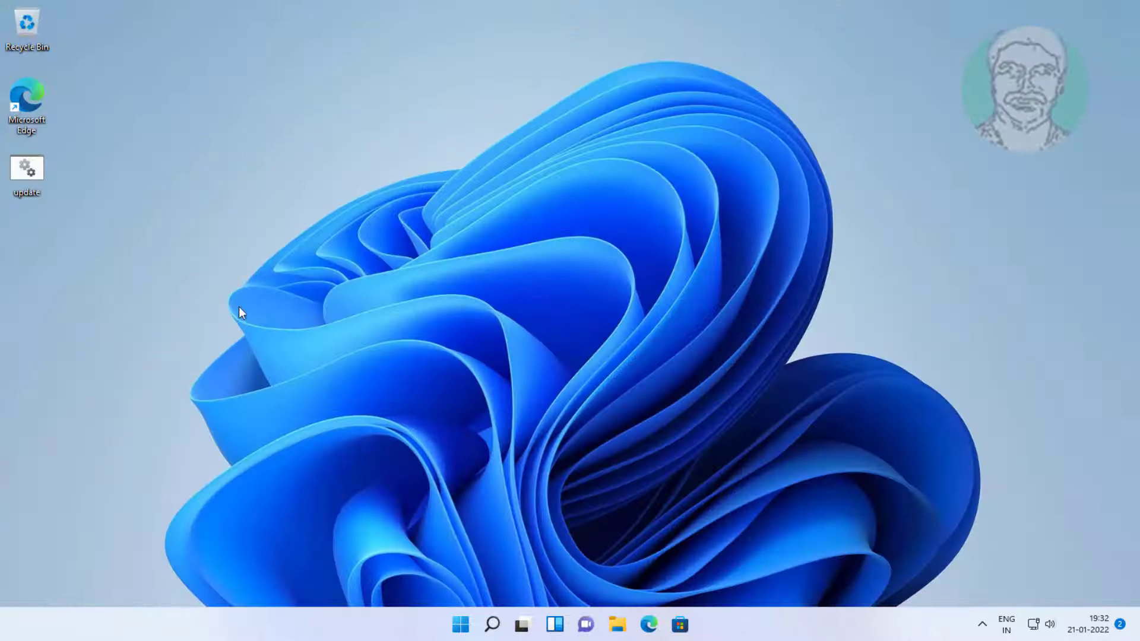
- Run the update batch file on the desktop as administrator, approving the elevation and continuing the script
right_click(26, 169)
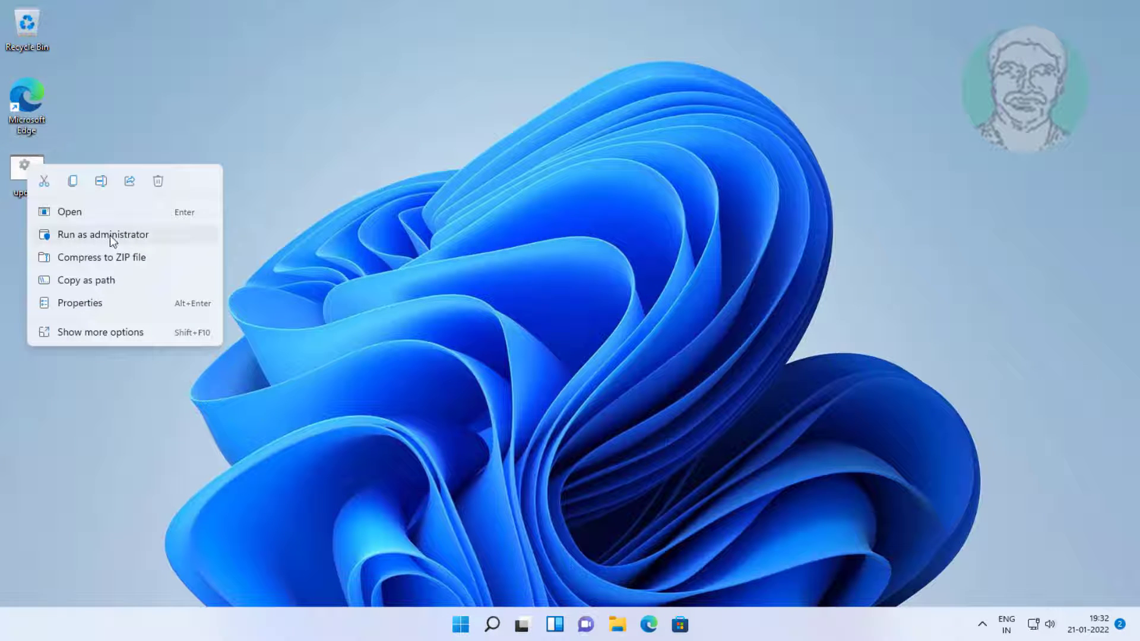
left_click(145, 237)
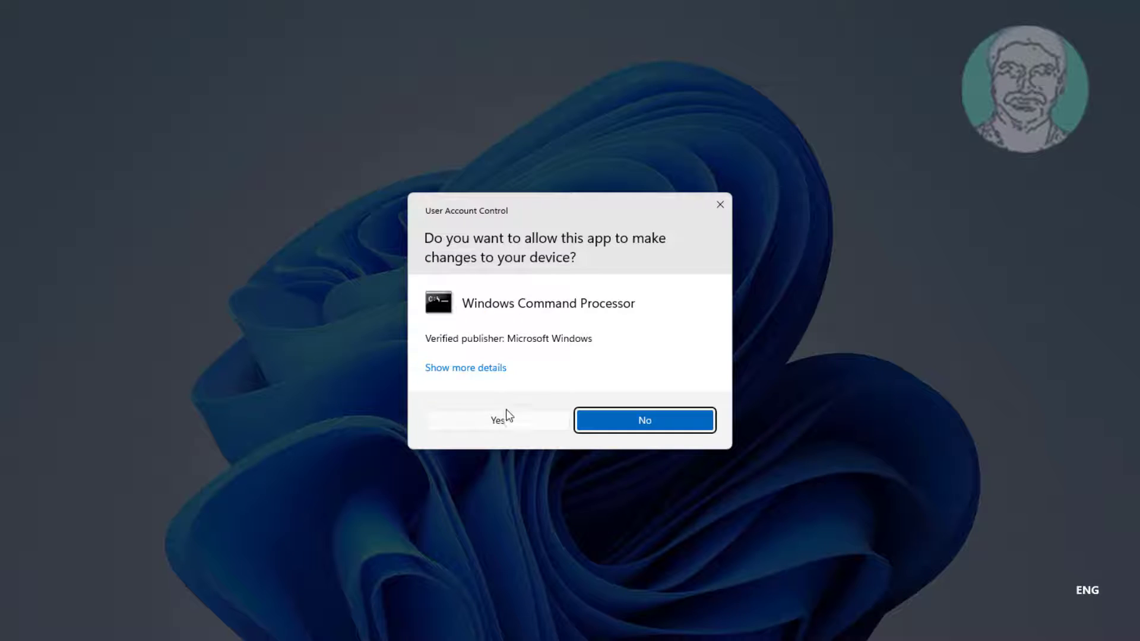
left_click(504, 416)
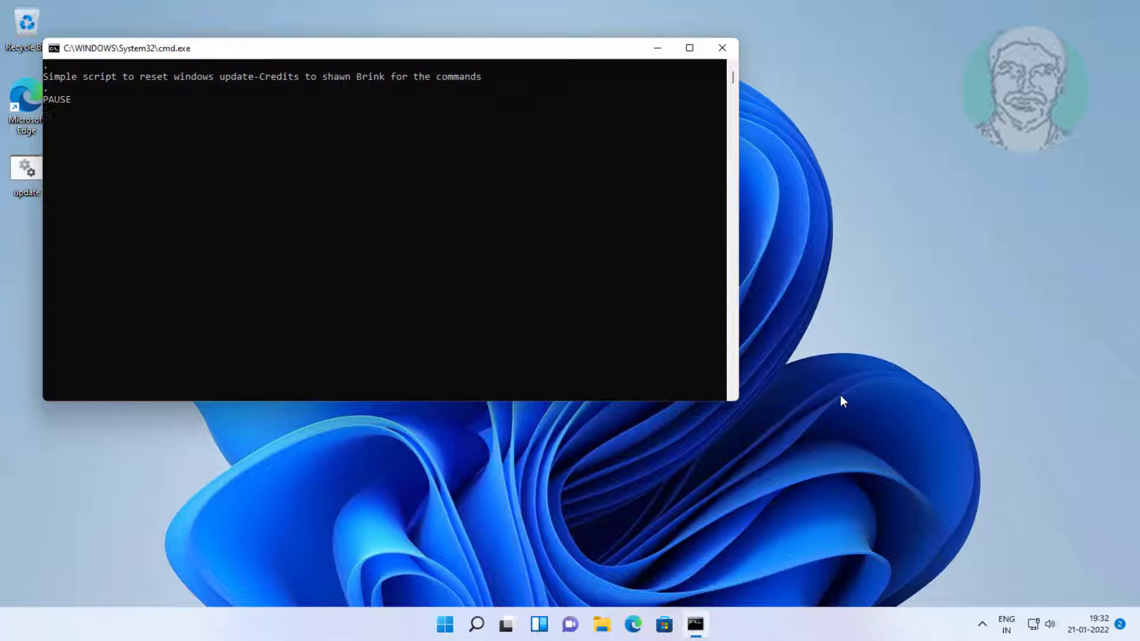
key("Return")
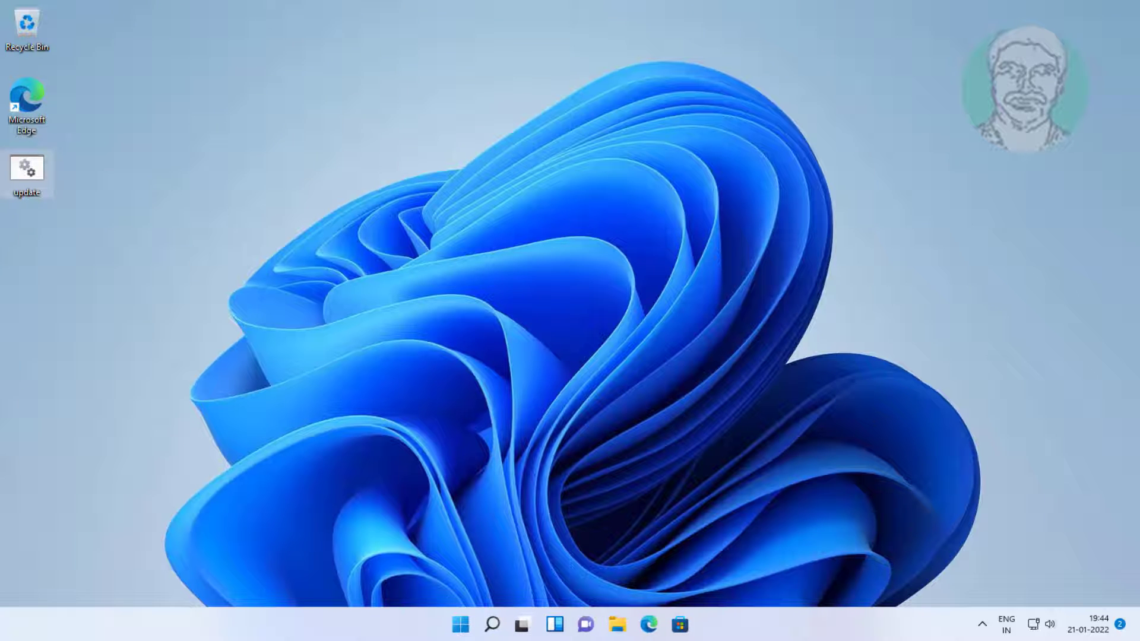
- Restart the computer from Windows after running the reset script
left_click(461, 624)
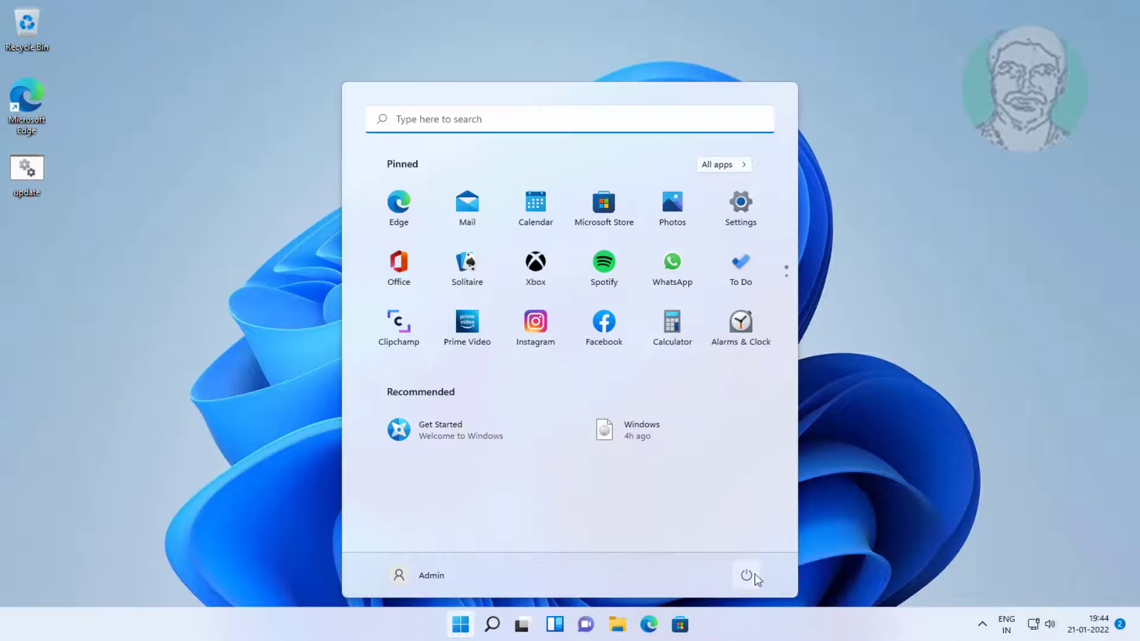
left_click(746, 576)
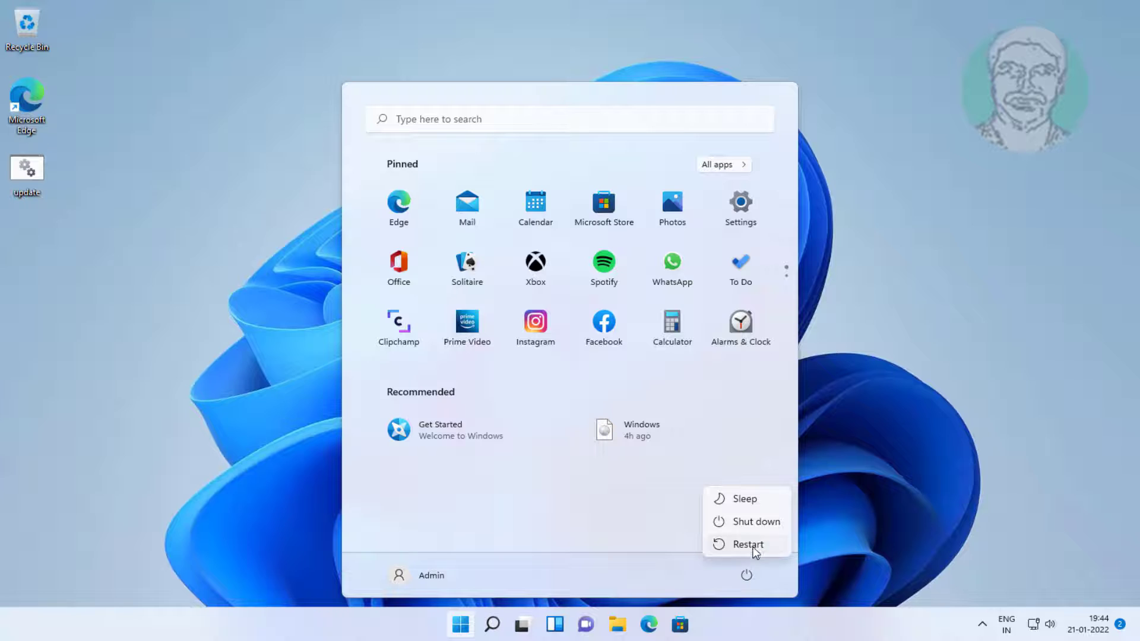
left_click(752, 544)
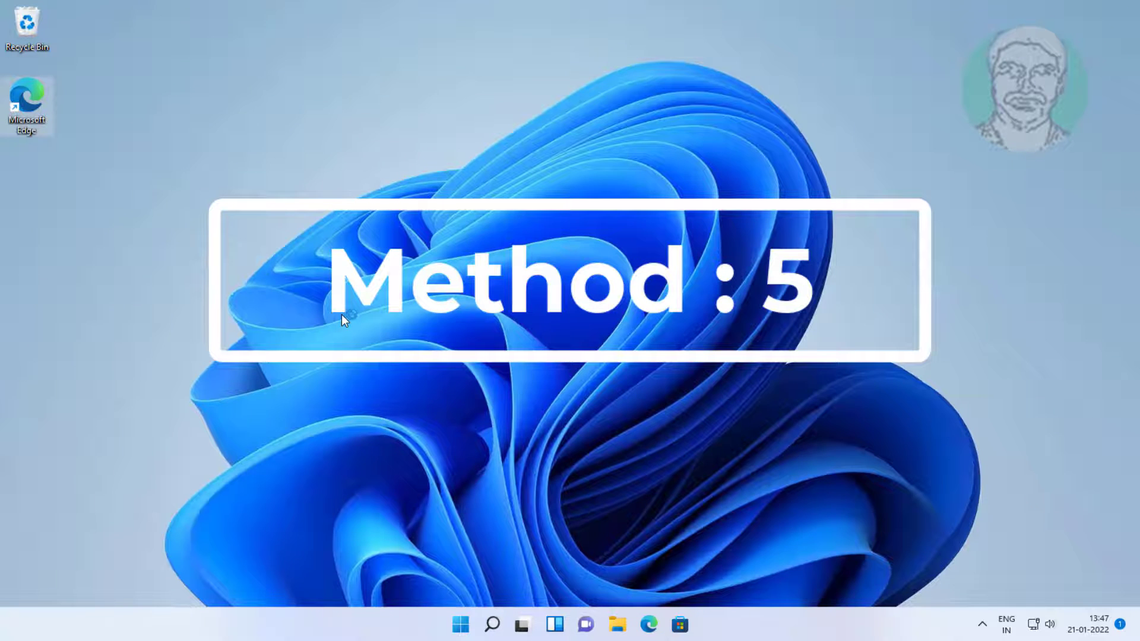
- Search the web in Microsoft Edge for "windows 11 download" and open Microsoft's Download Windows 11 page
type("w")
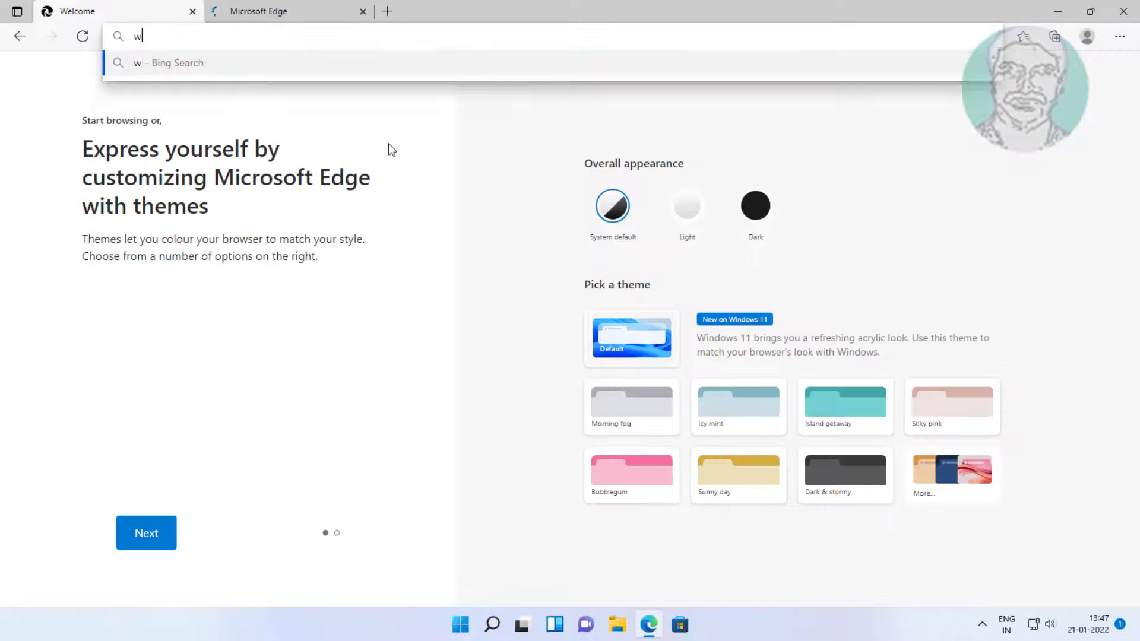
type("indows 11 do")
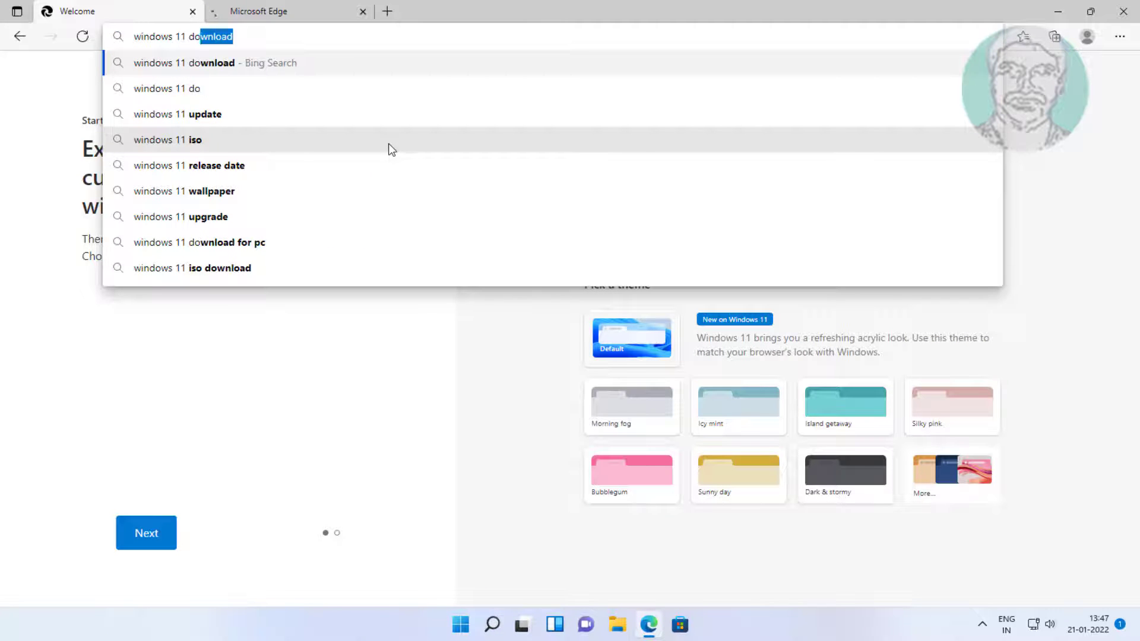
type("wnload")
key("Return")
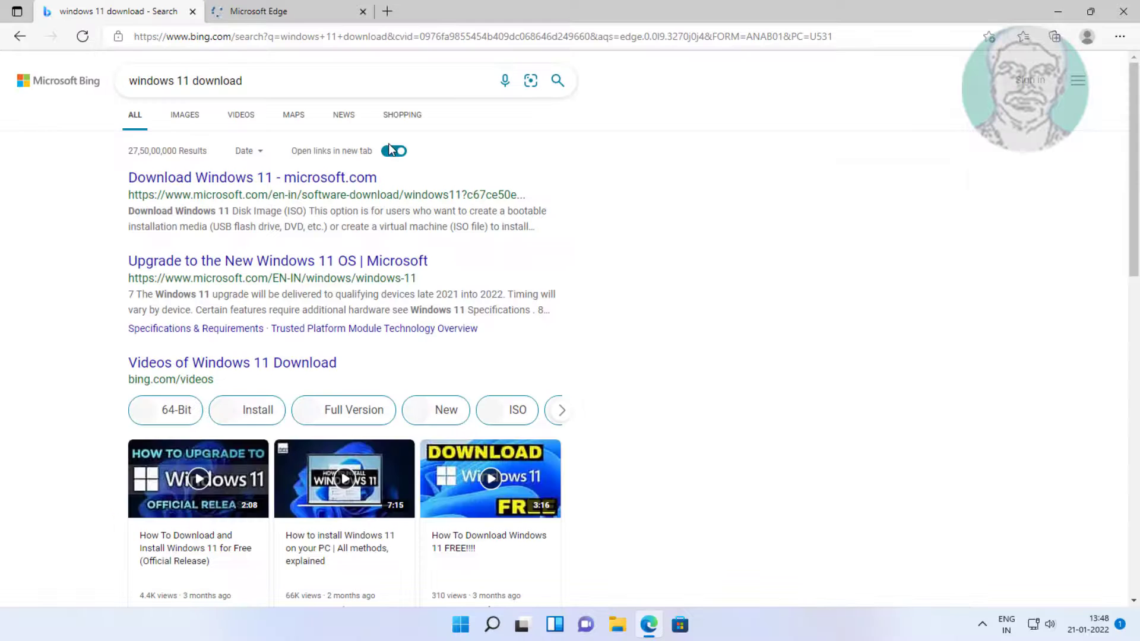
left_click(199, 177)
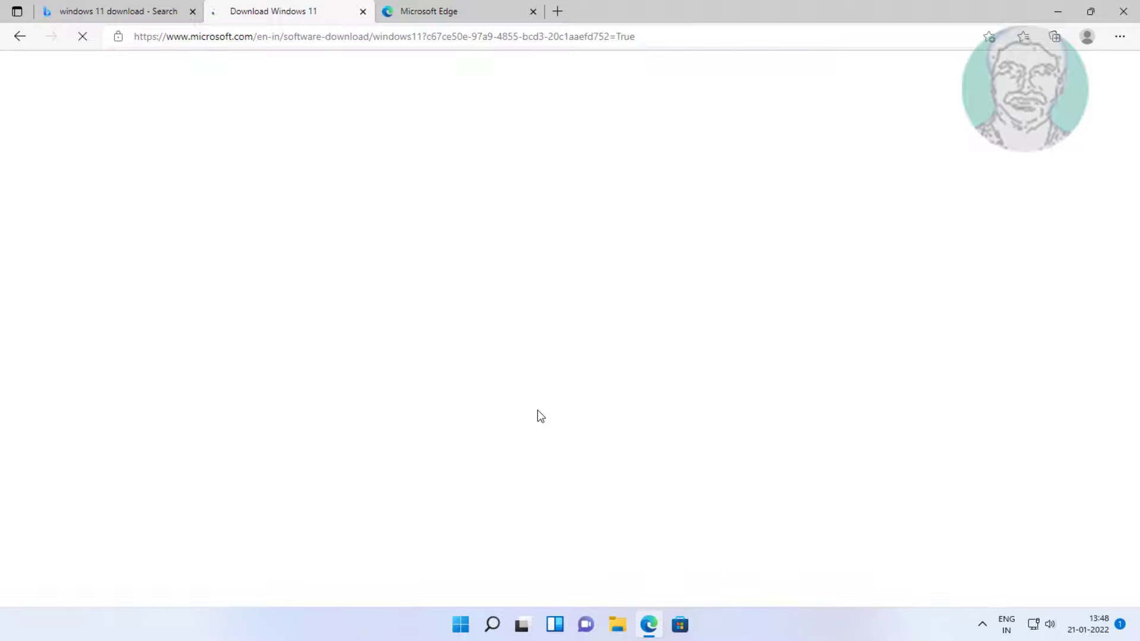
- Download the media creation tool under Create Windows 11 Installation Media, launch MediaCreationToolW11.exe and minimize the browser
scroll(537, 410, "down", 5)
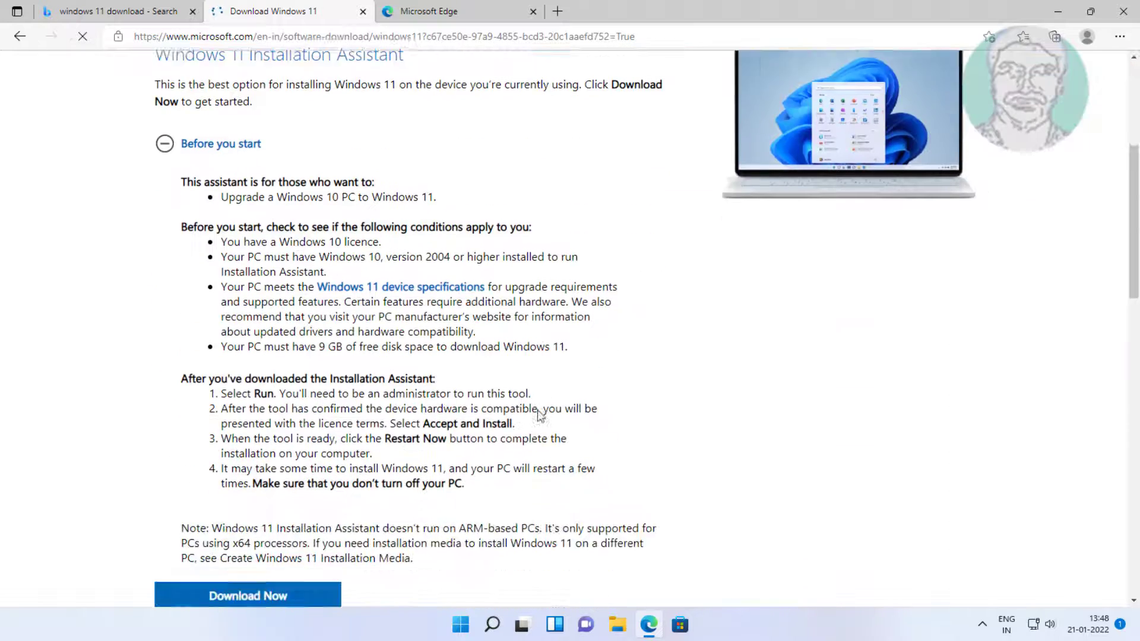
scroll(538, 412, "down", 5)
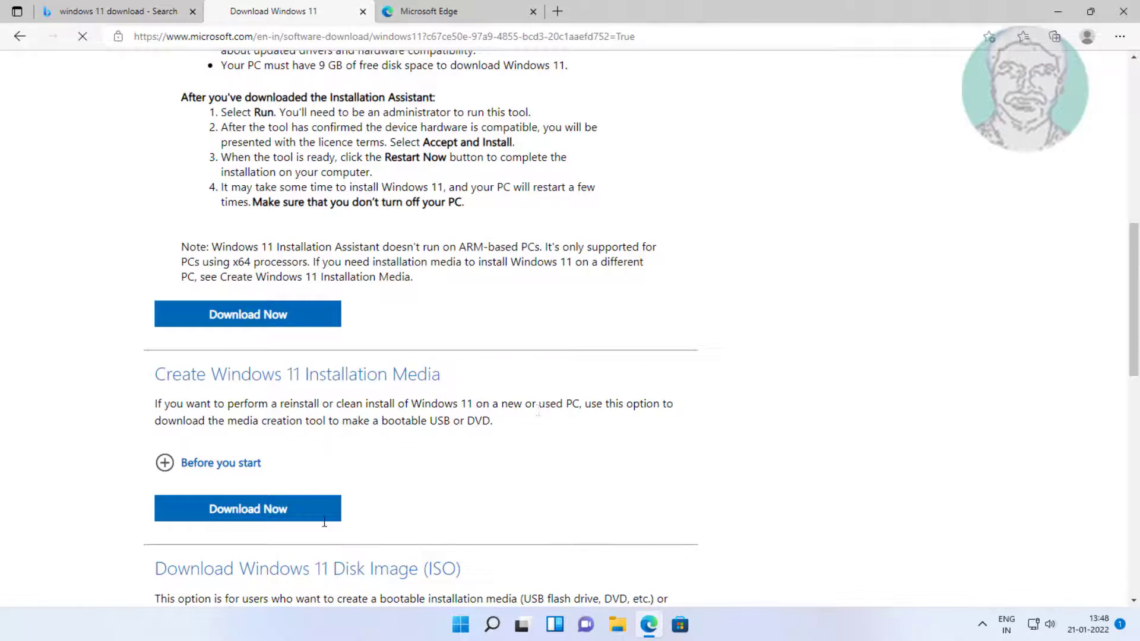
left_click(260, 516)
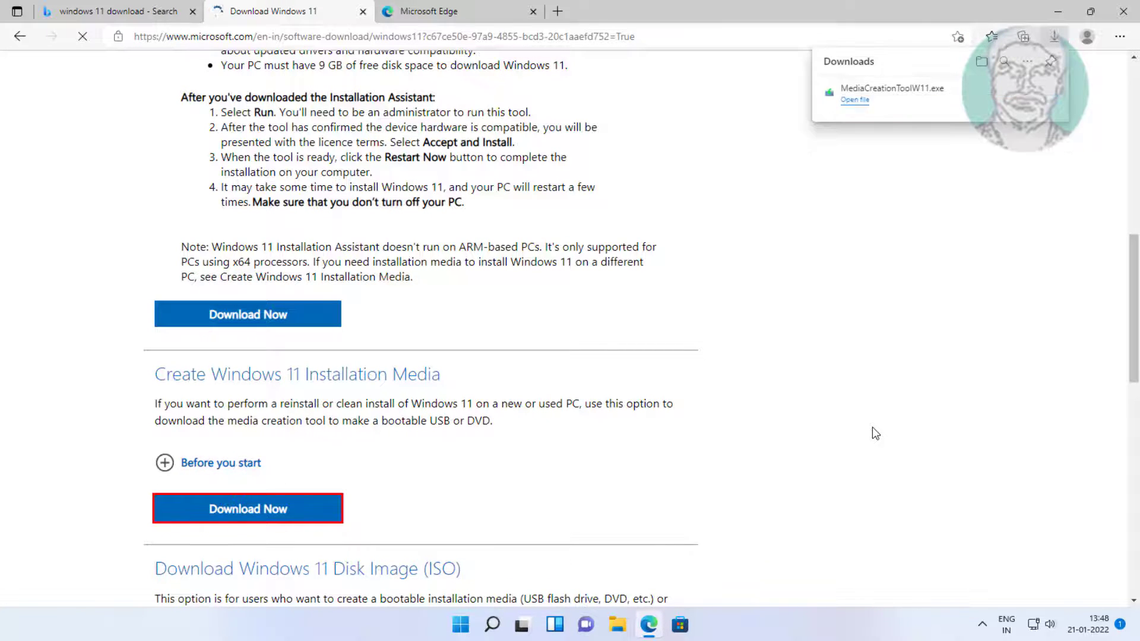
left_click(855, 100)
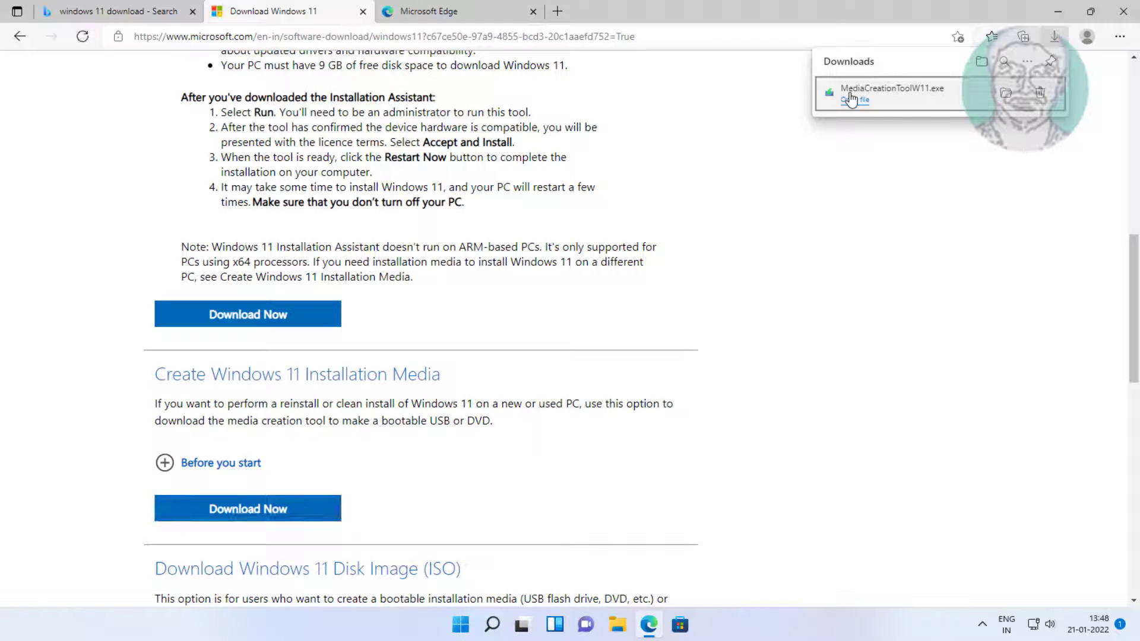
left_click(1054, 14)
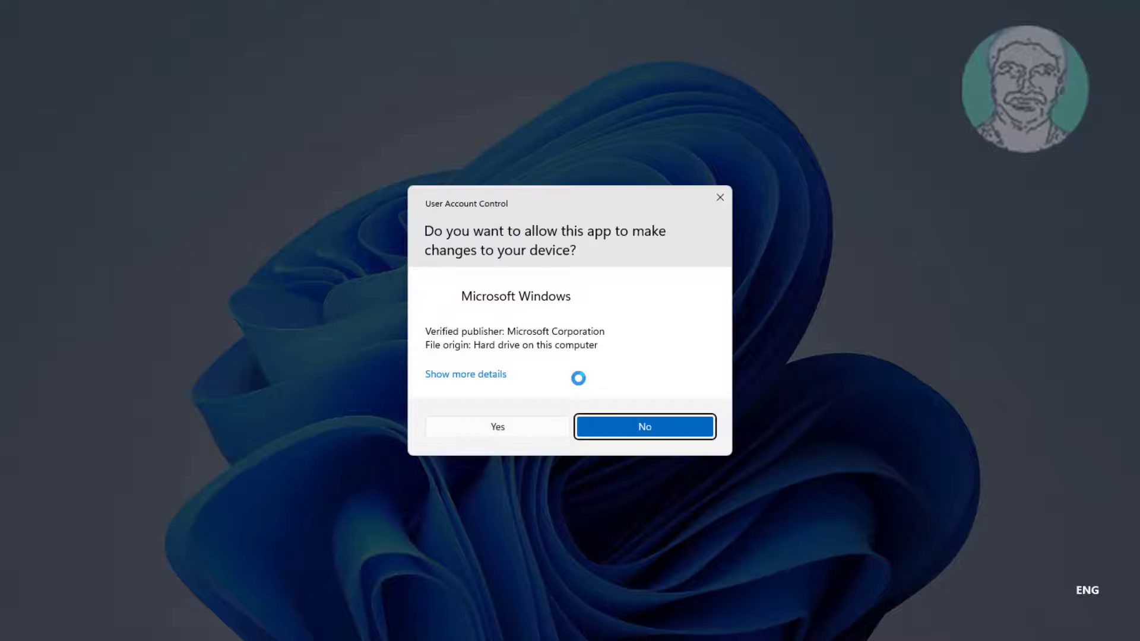
- Allow the media creation tool to make changes, accept its license terms and keep the recommended language and edition for this PC
left_click(501, 427)
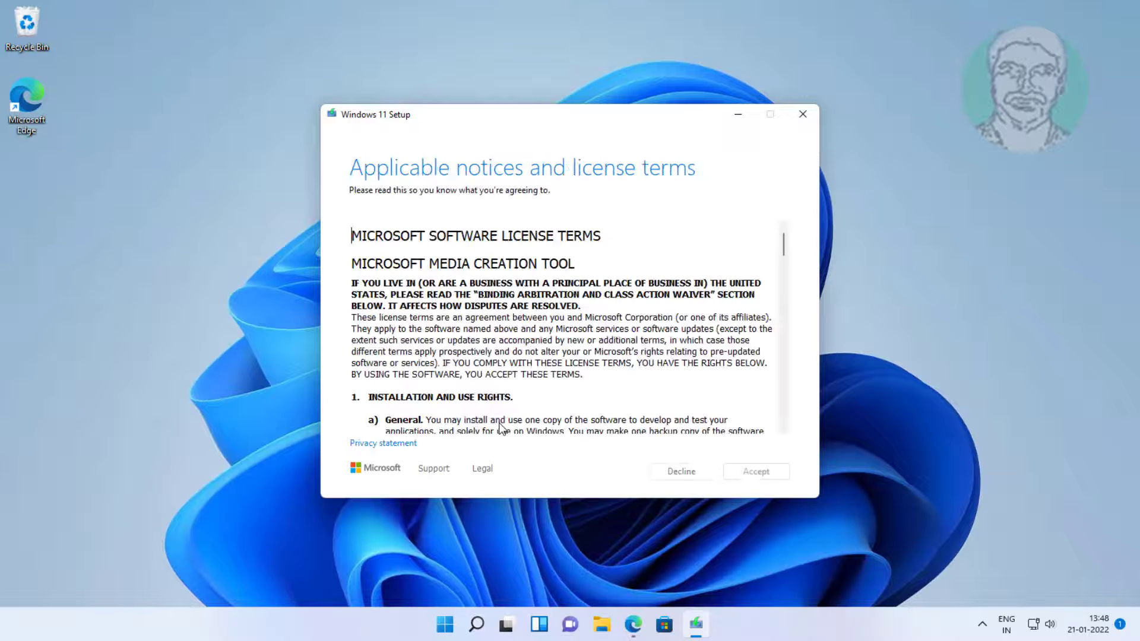
left_click(755, 472)
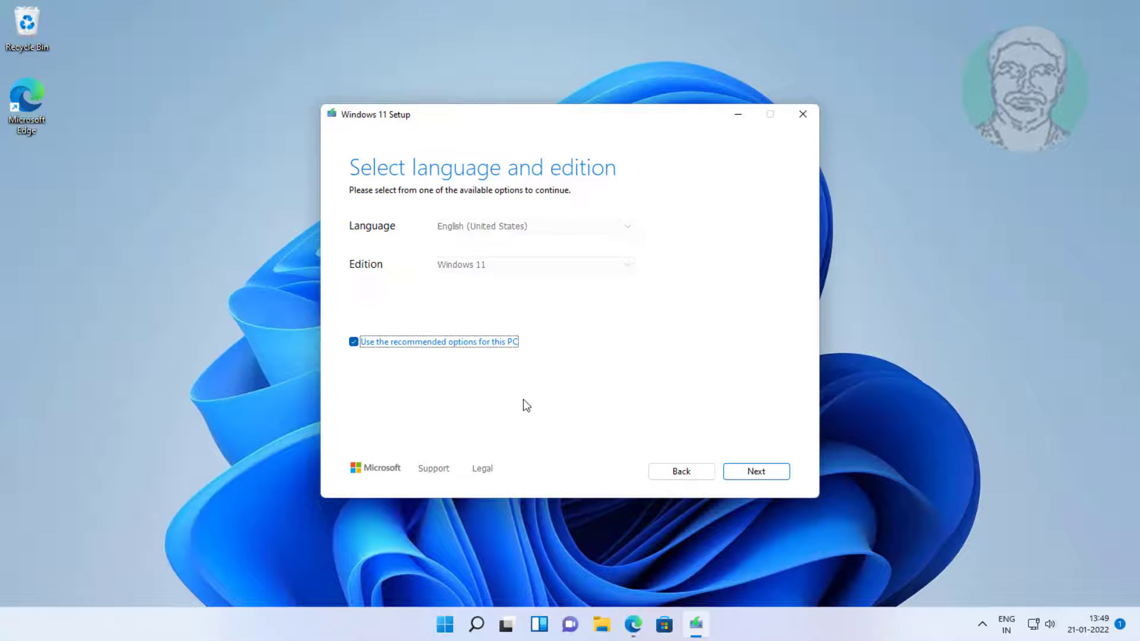
left_click(757, 478)
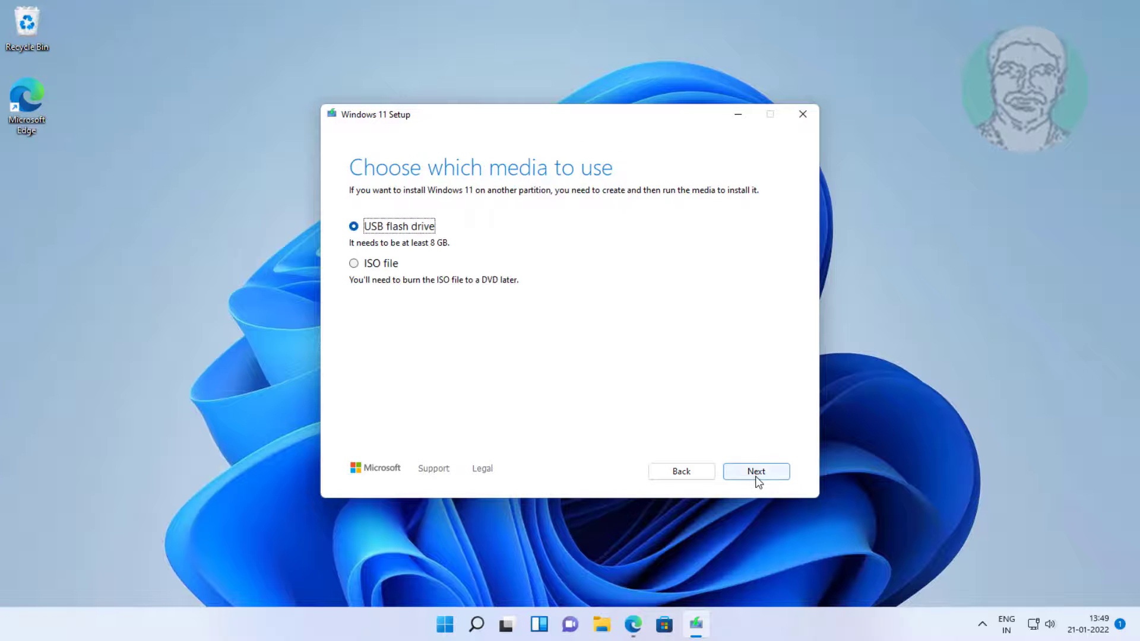
- Create the installation media as an ISO file named Windows in the Documents folder and finish the media creation tool
left_click(367, 266)
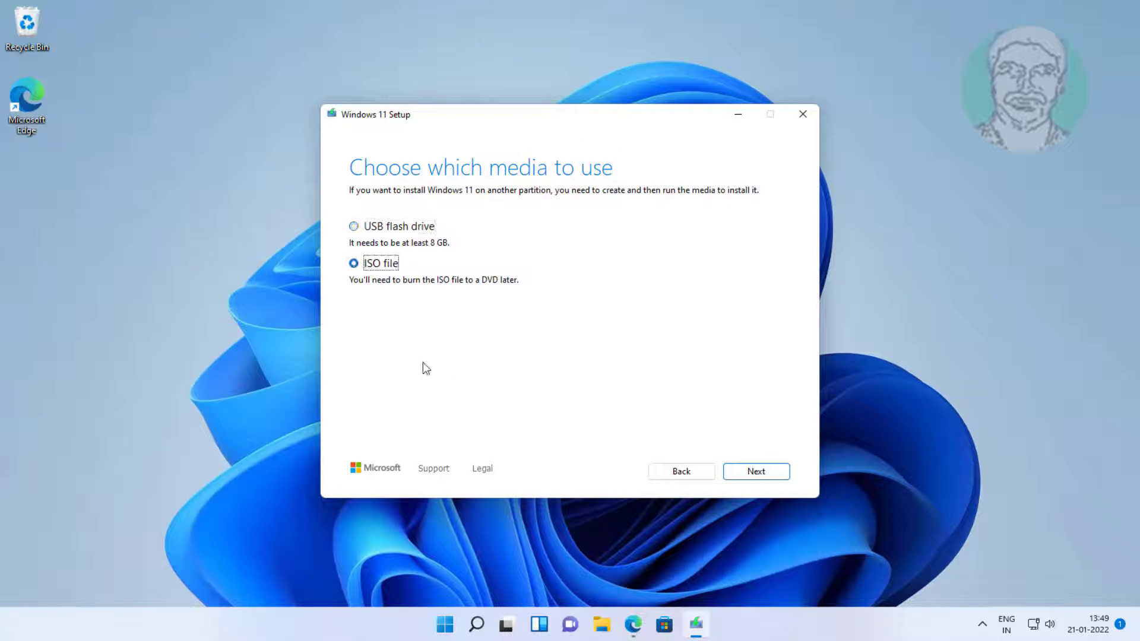
left_click(764, 478)
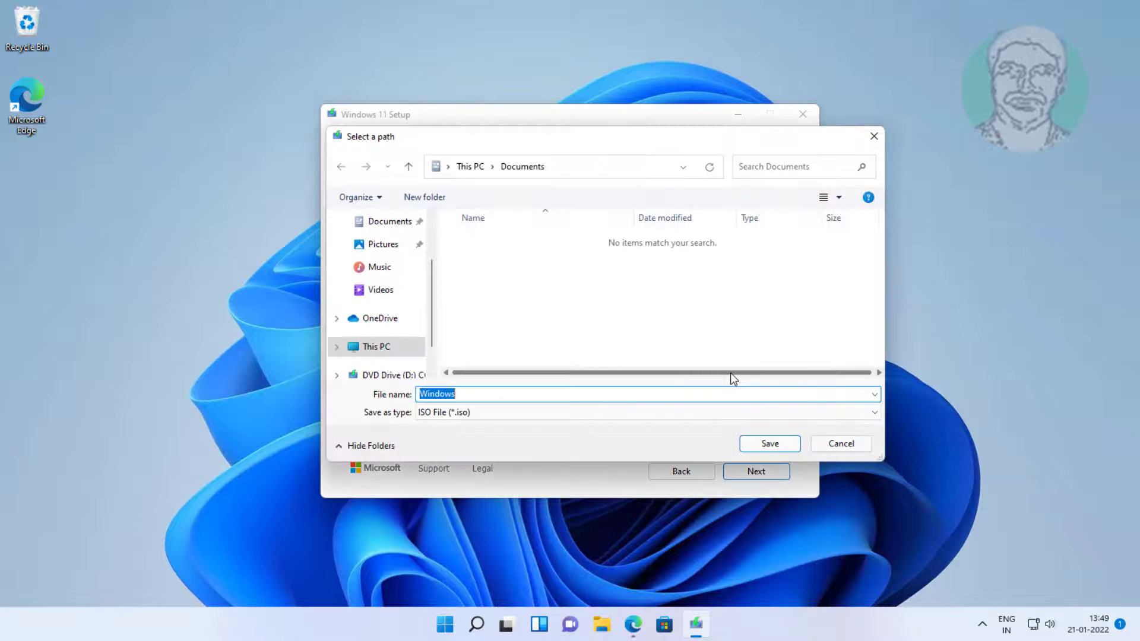
left_click(766, 449)
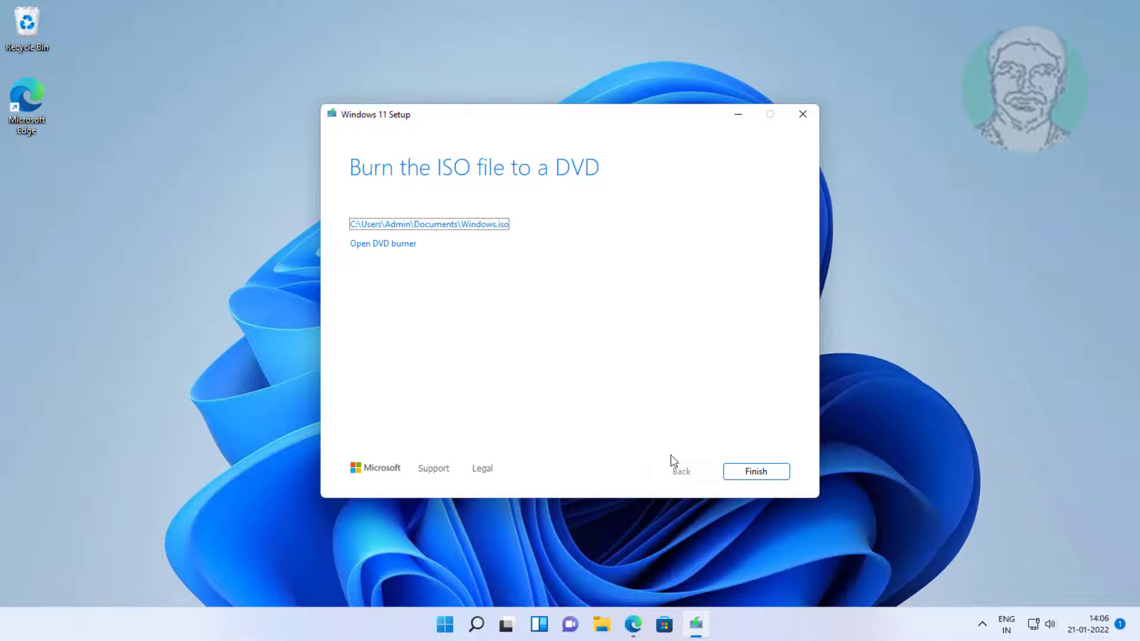
left_click(768, 472)
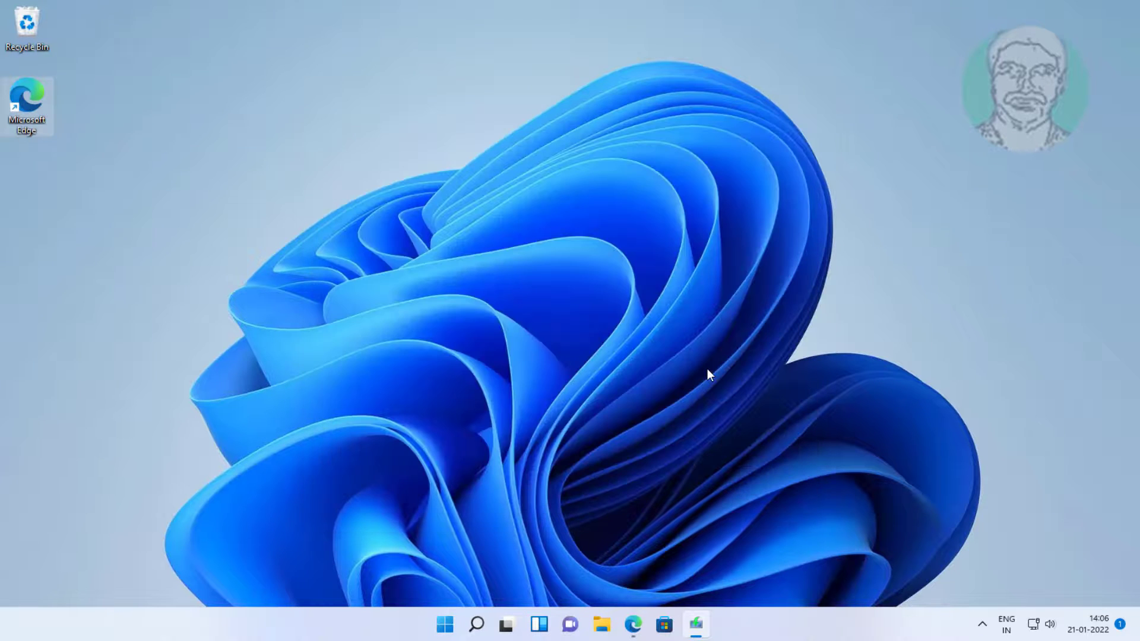
- Open the Documents folder in File Explorer and mount the Windows disc image file
left_click(617, 632)
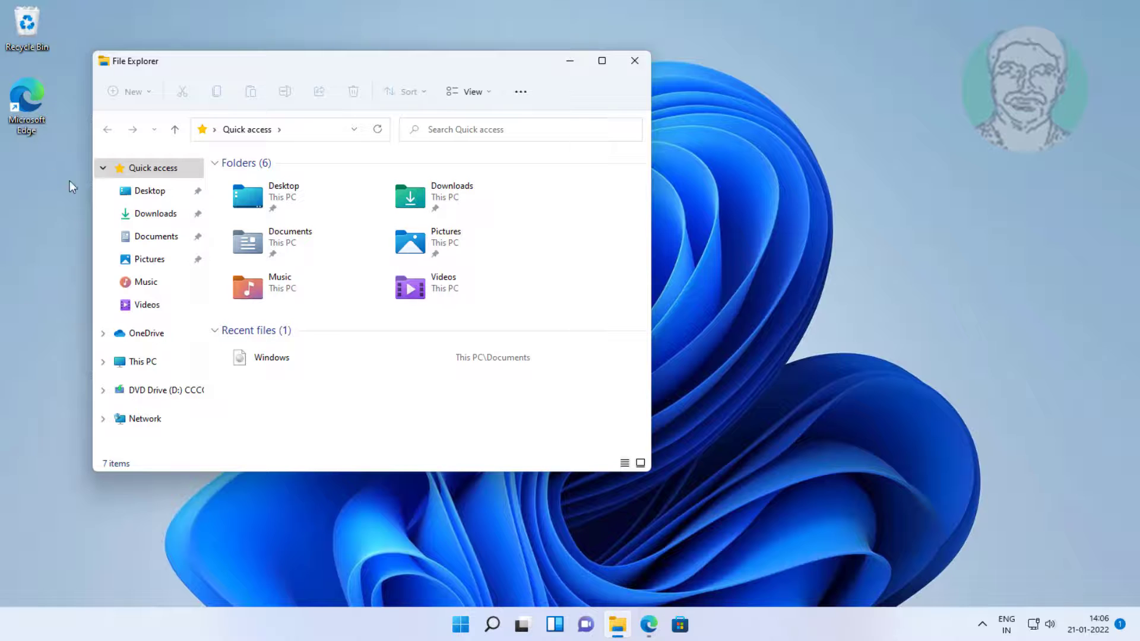
left_click(156, 240)
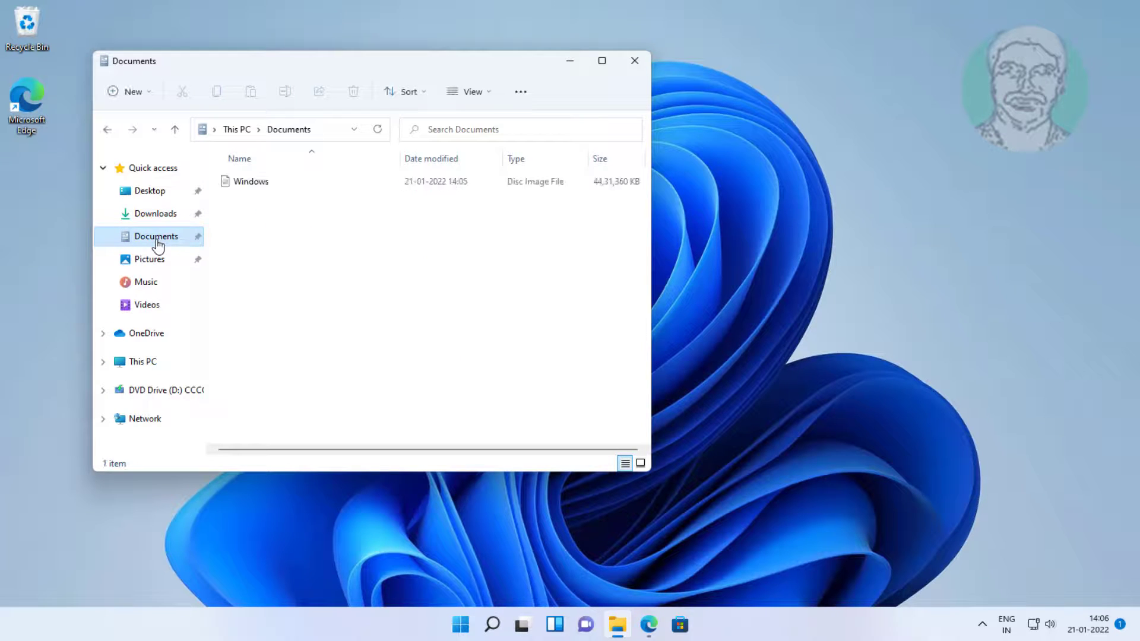
left_click(259, 182)
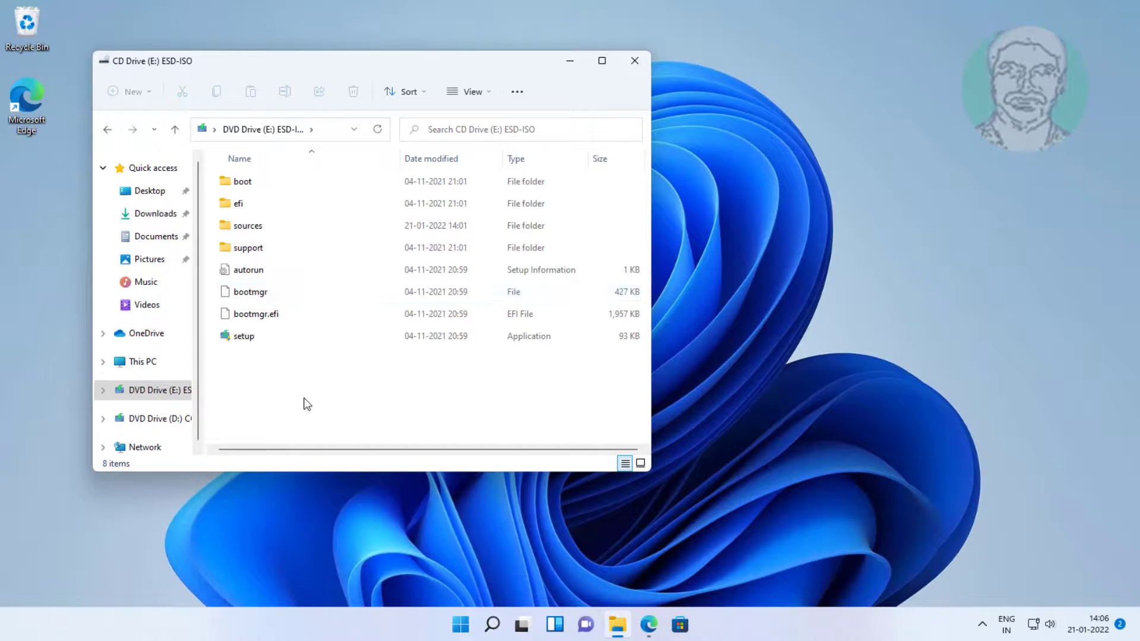
- Run setup from the mounted disc image with elevation approved, close File Explorer and install Windows 11 Pro, keeping personal files and apps
double_click(247, 340)
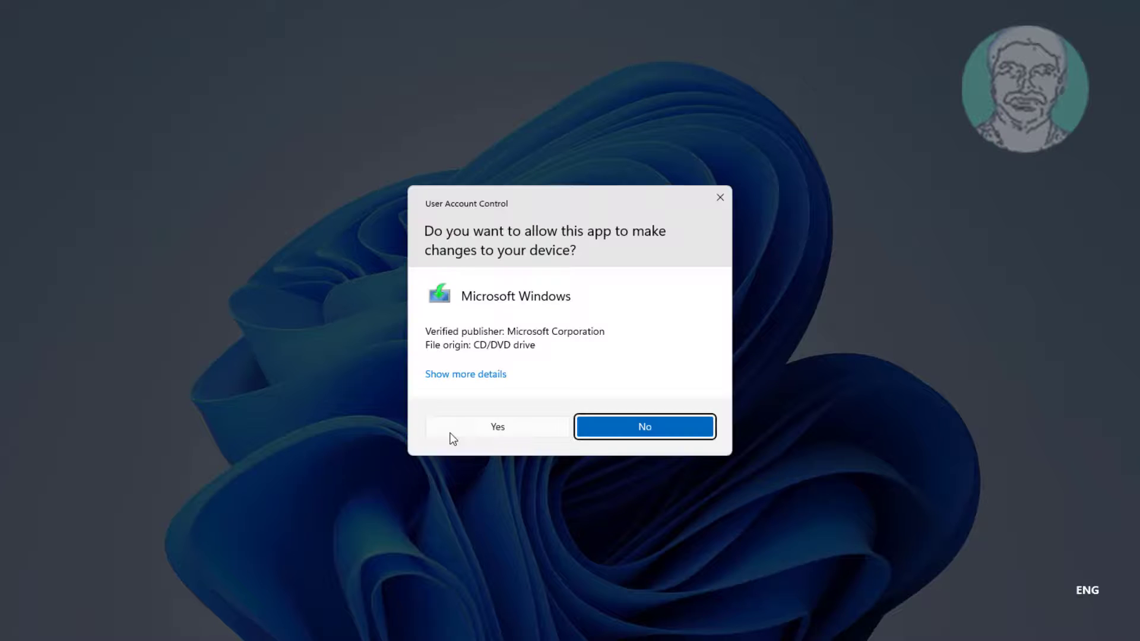
left_click(494, 422)
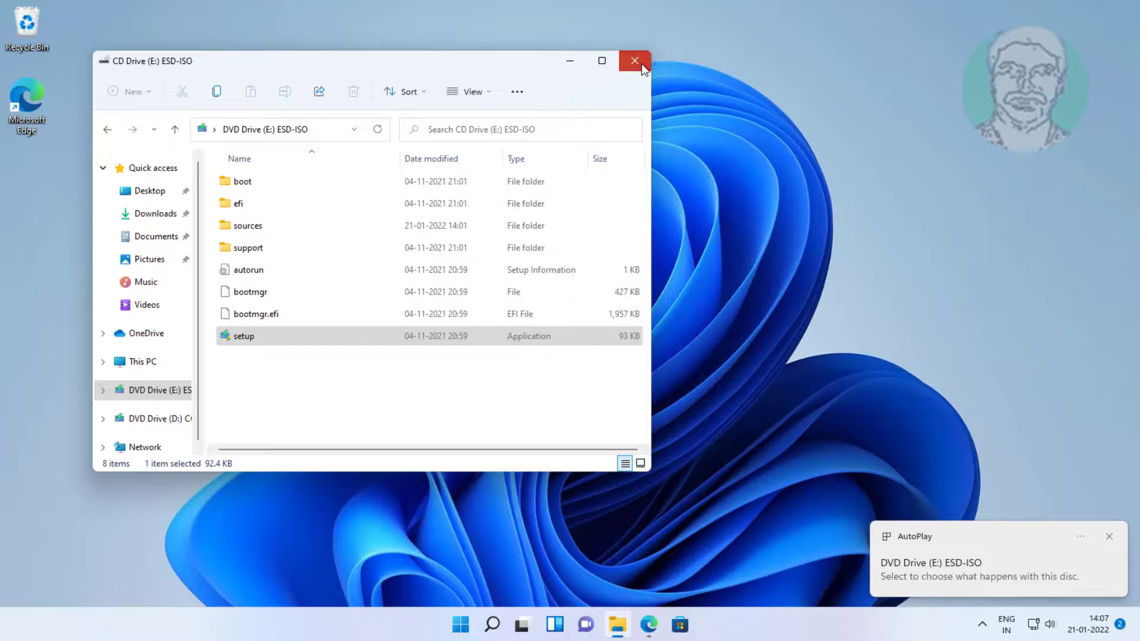
left_click(641, 62)
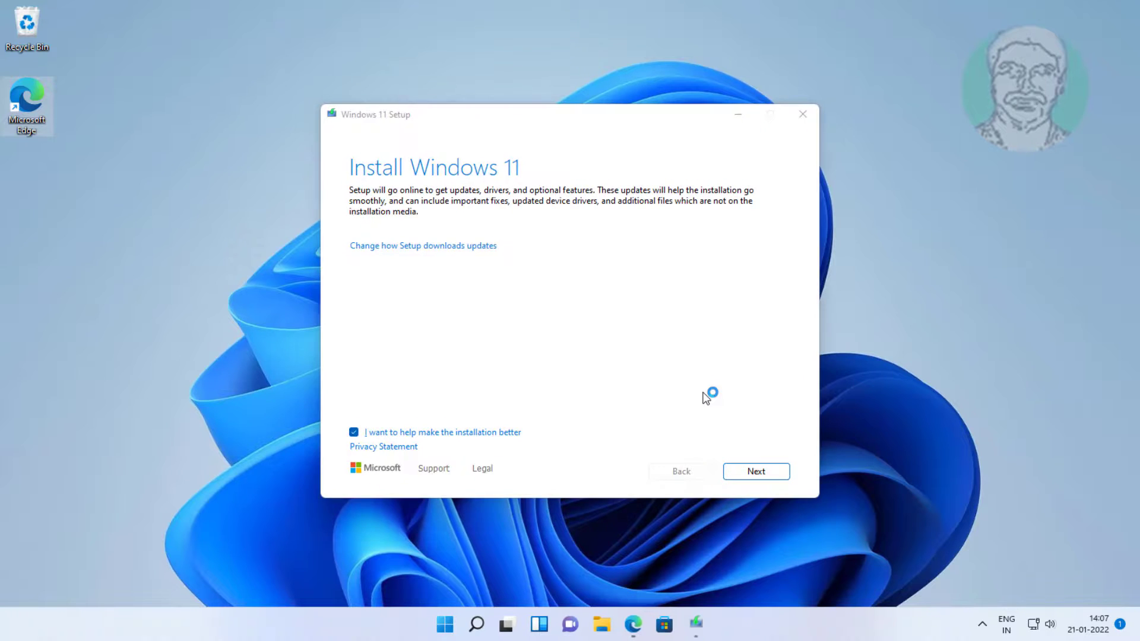
left_click(750, 479)
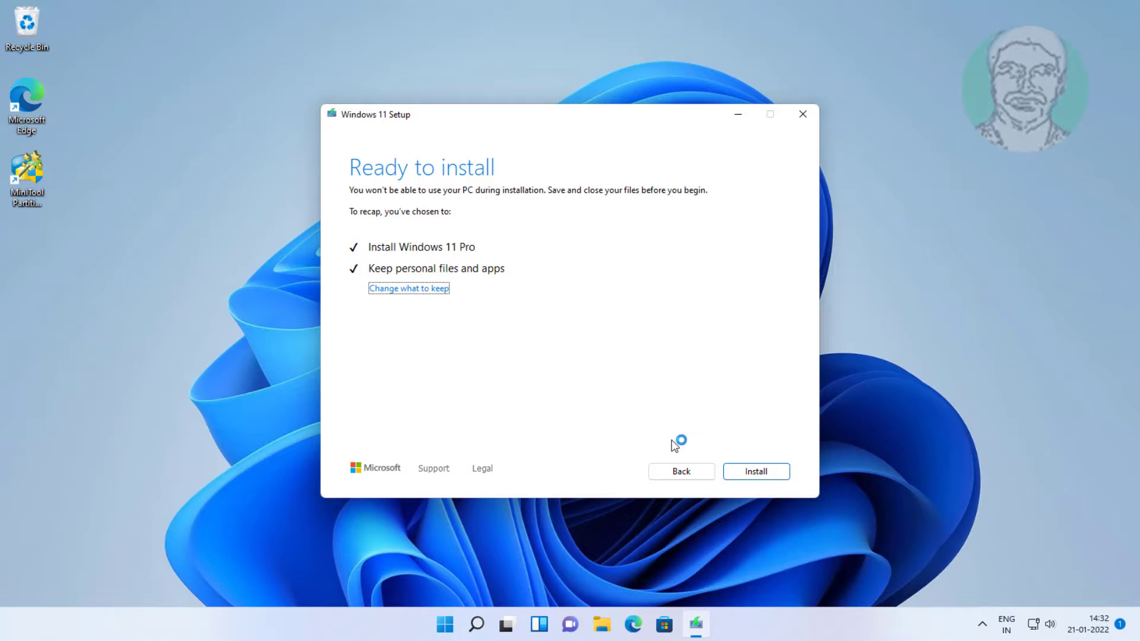
left_click(760, 473)
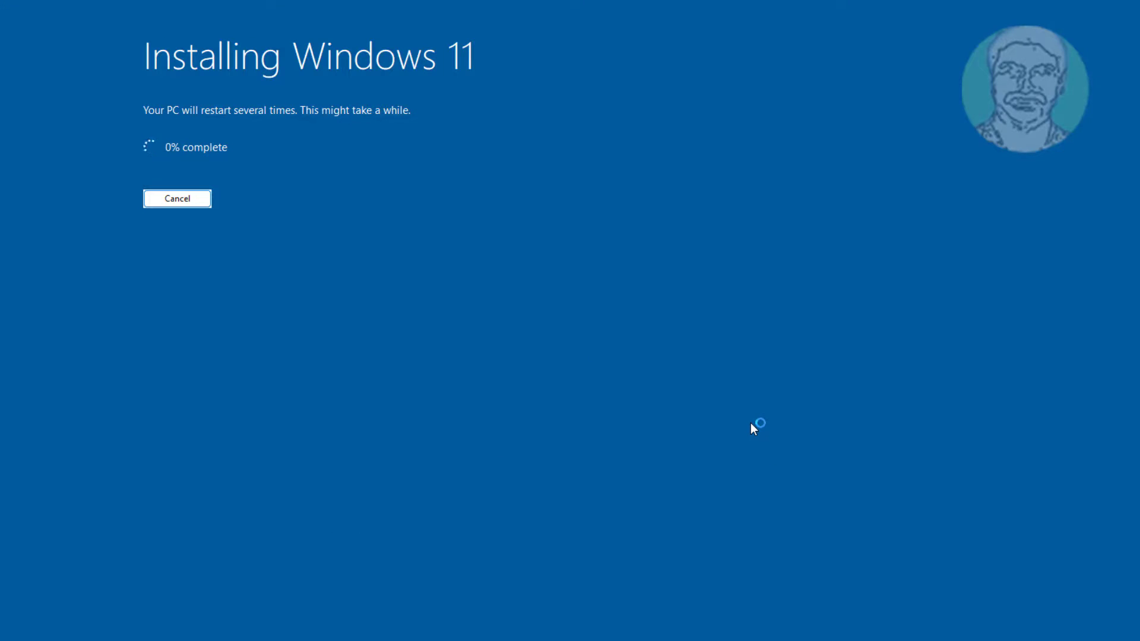